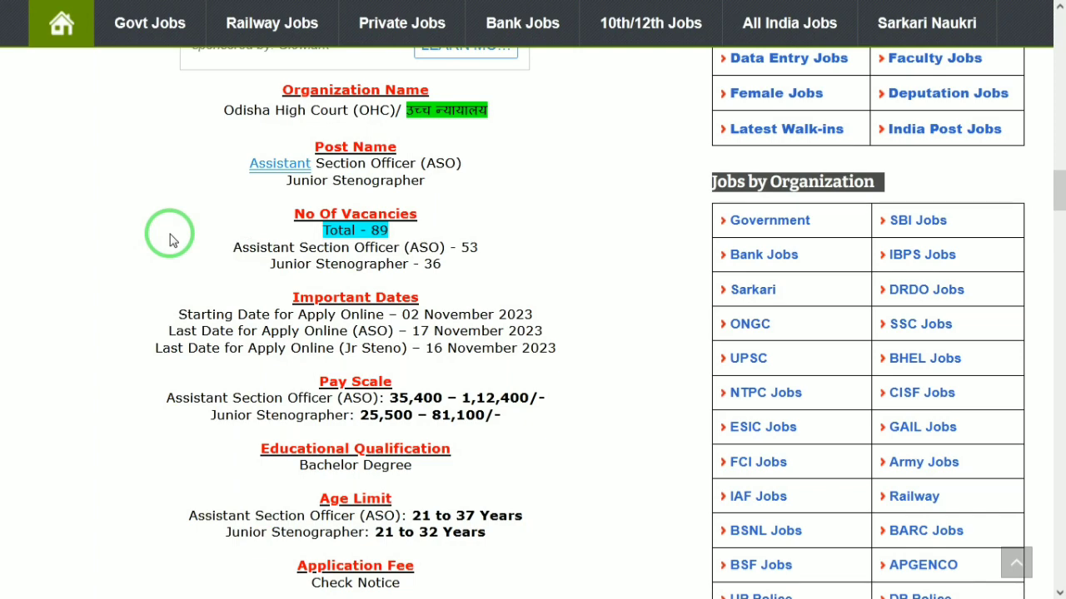
Switch to the OHC Recruitment Portal login page and open the new-user registration form.
scroll(170, 240, down, 1)
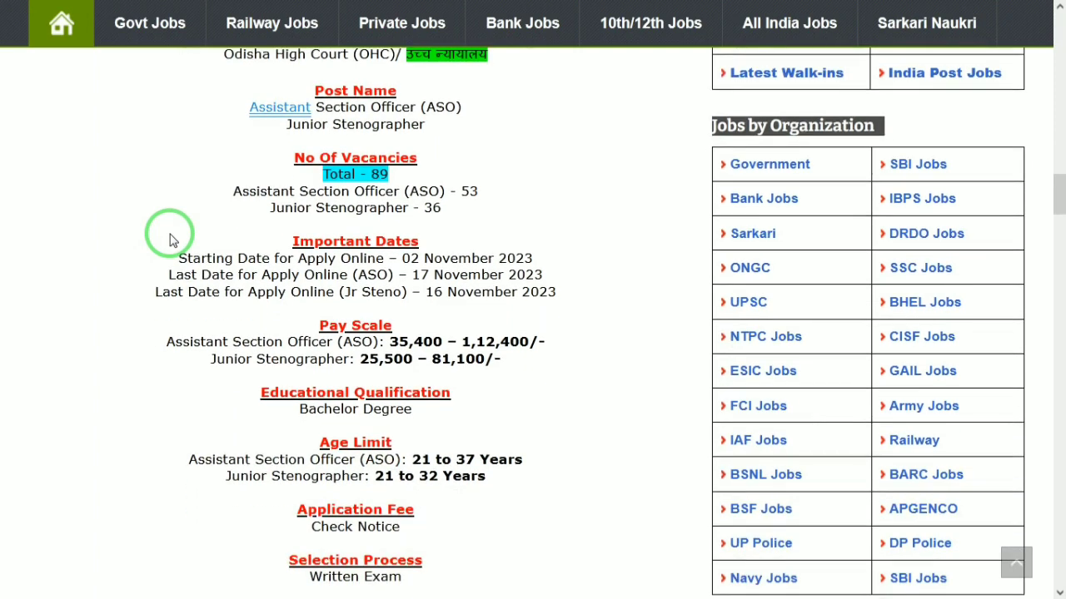
scroll(169, 240, down, 1)
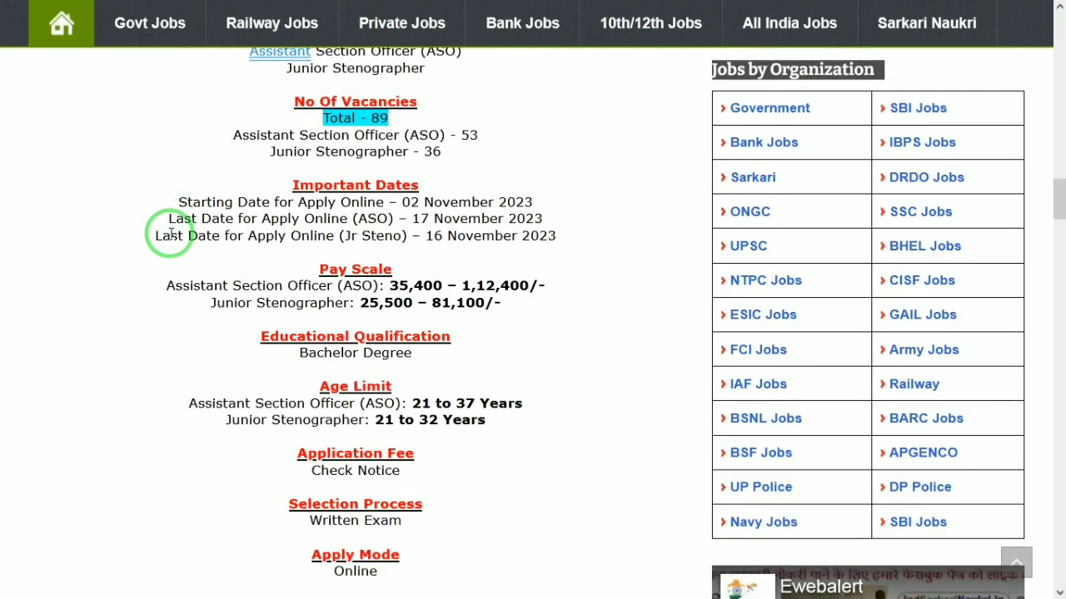
scroll(170, 235, down, 1)
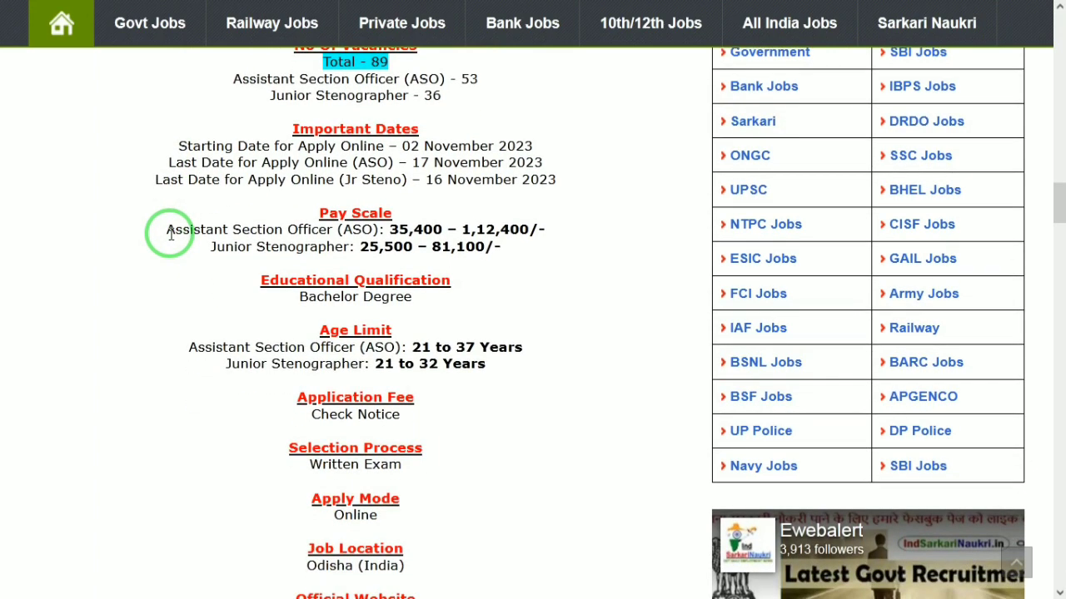
scroll(170, 235, down, 2)
scroll(170, 235, up, 2)
scroll(169, 235, down, 1)
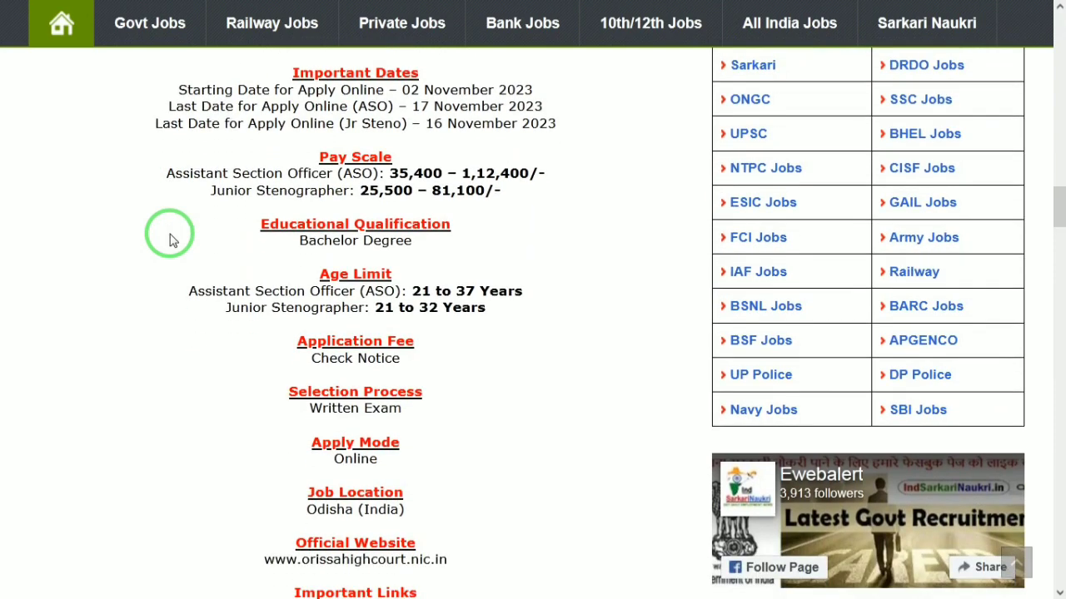
scroll(170, 239, down, 1)
scroll(170, 238, up, 1)
scroll(169, 239, down, 2)
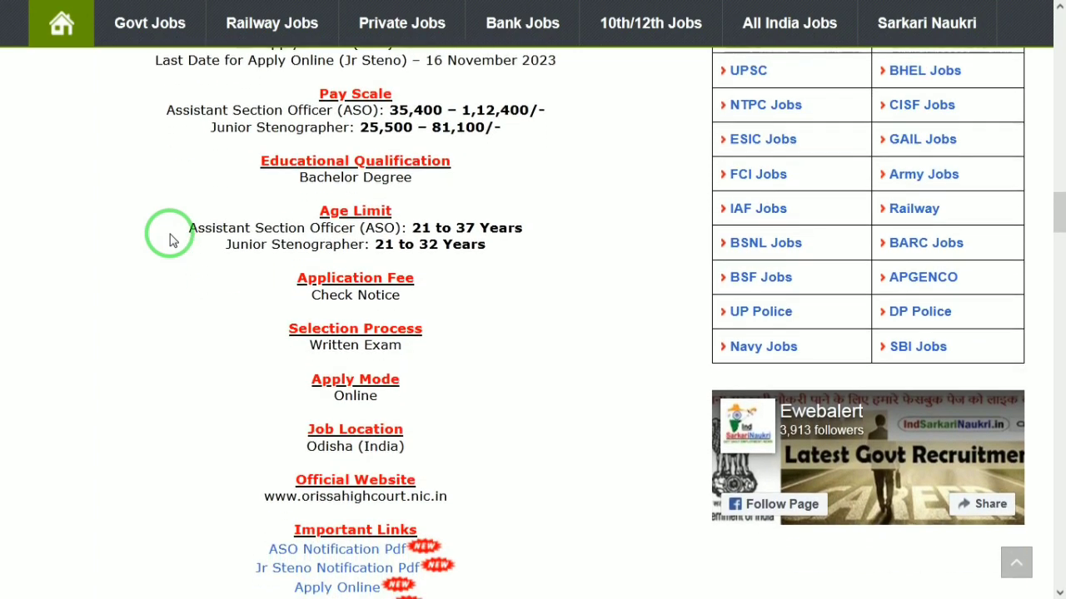
scroll(170, 239, down, 1)
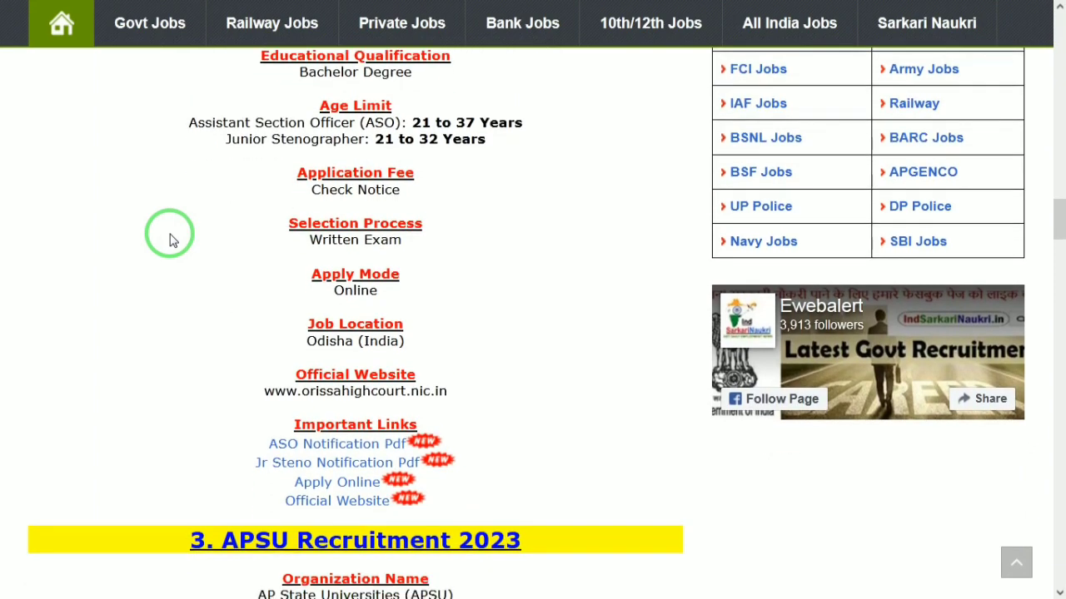
scroll(170, 238, up, 1)
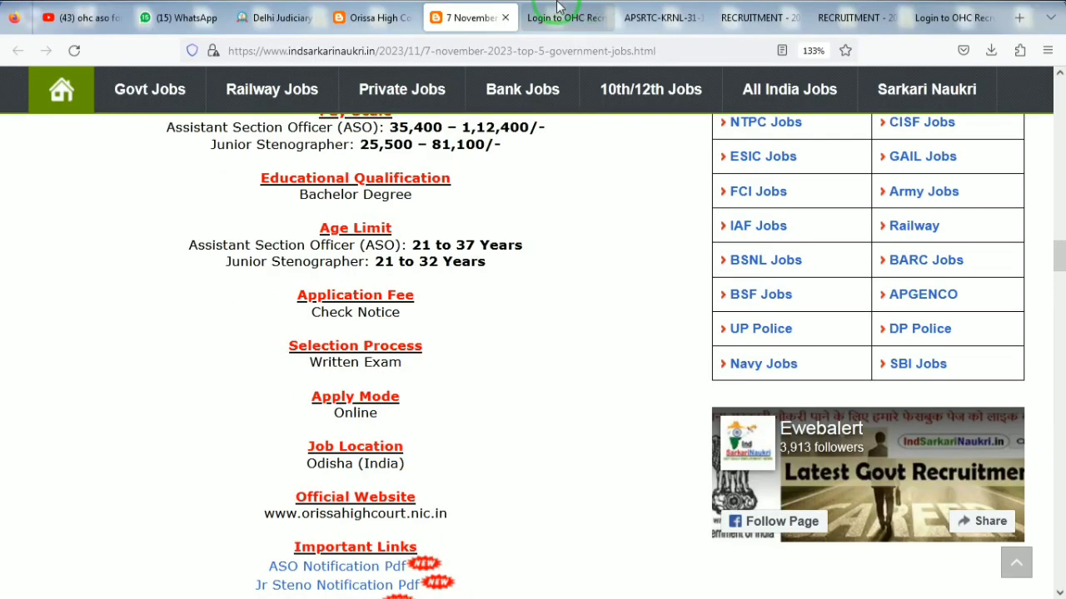
click(637, 16)
click(564, 12)
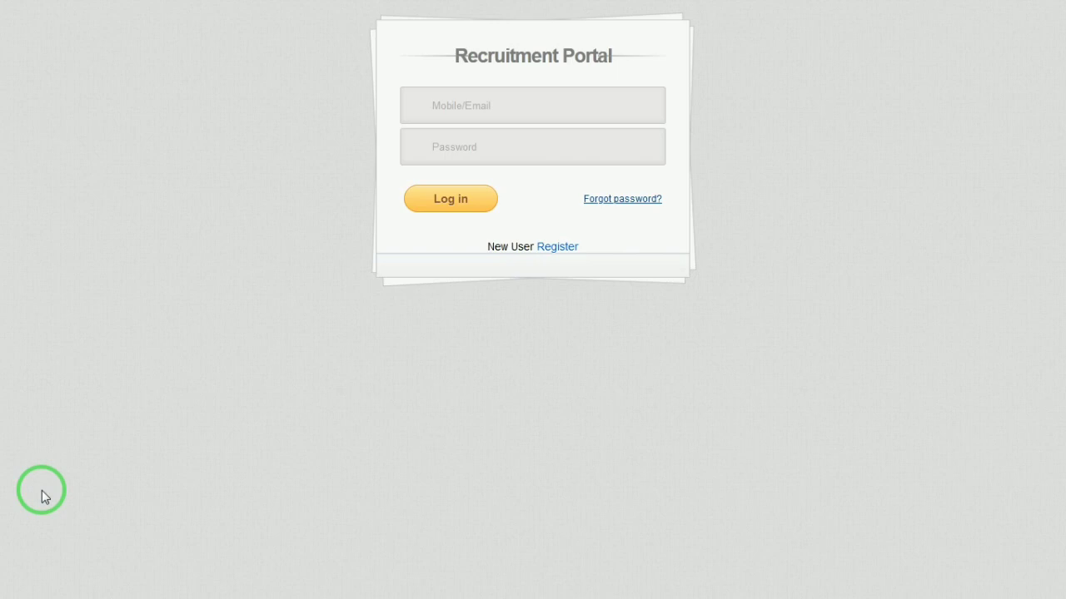
click(563, 250)
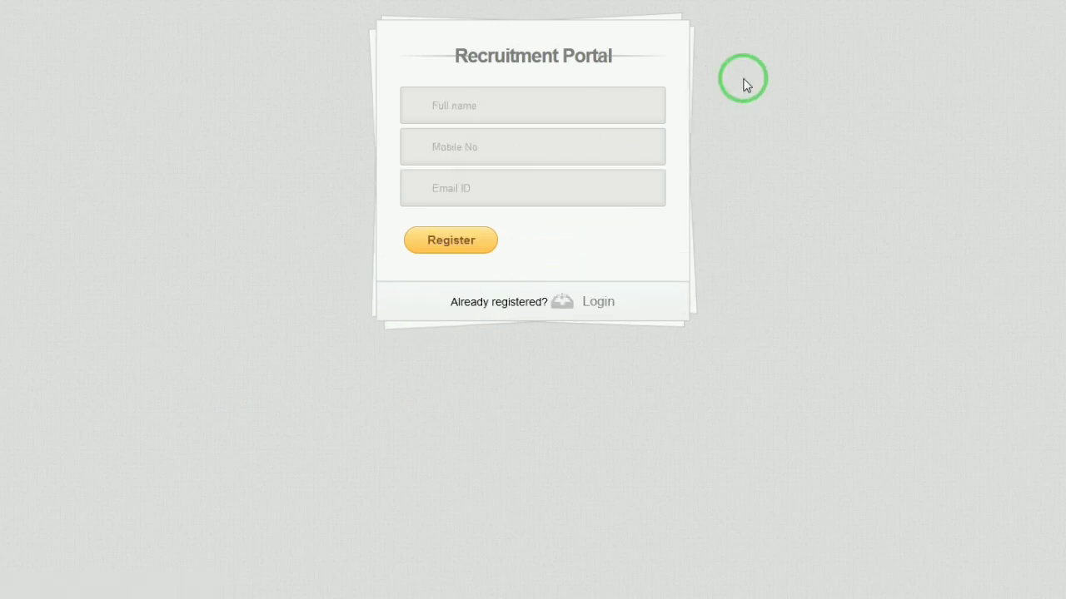
Register with the applicant's full name, mobile number and e-mail address.
click(500, 104)
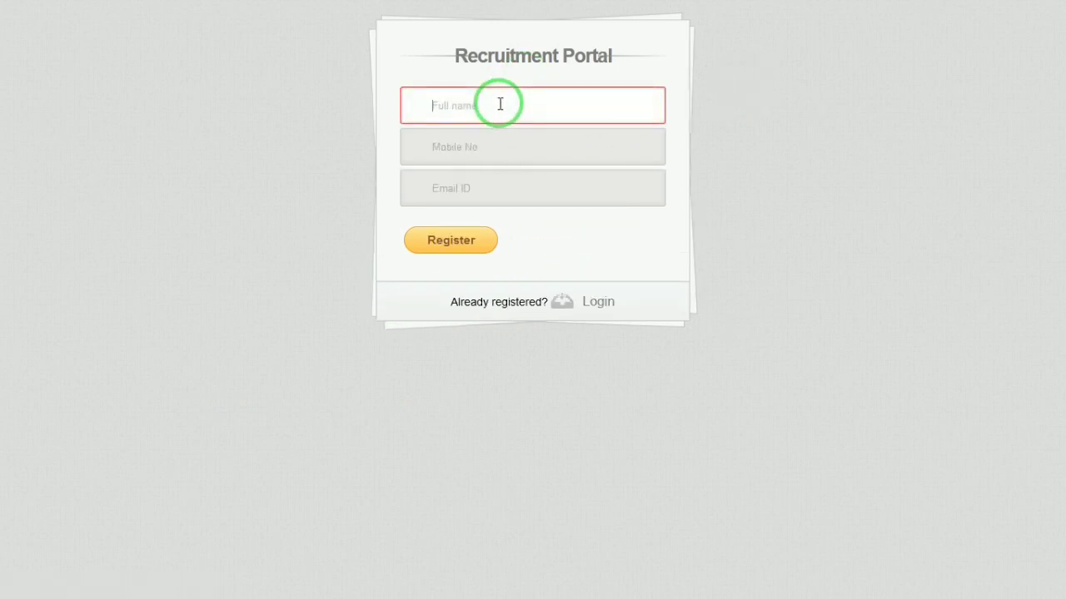
text(MAHEE)
key(Tab)
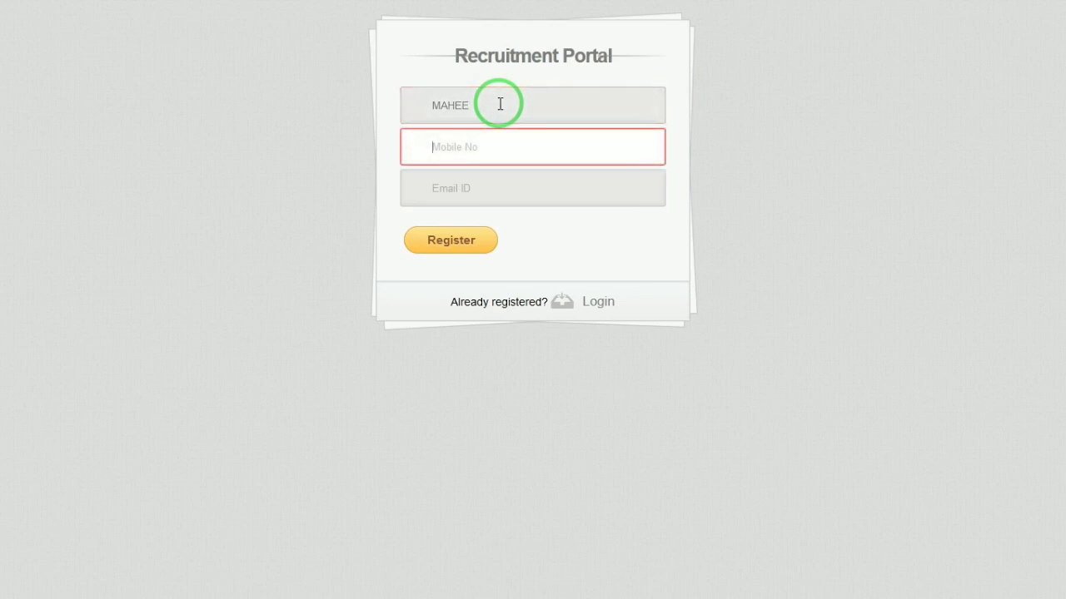
text(XXXXXXXXXX)
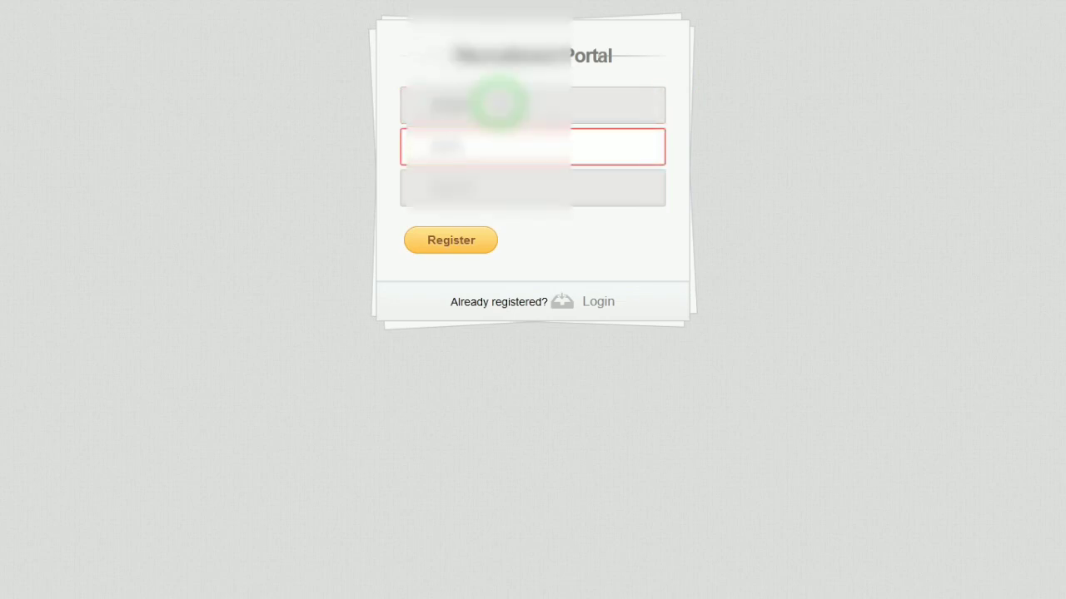
key(Tab)
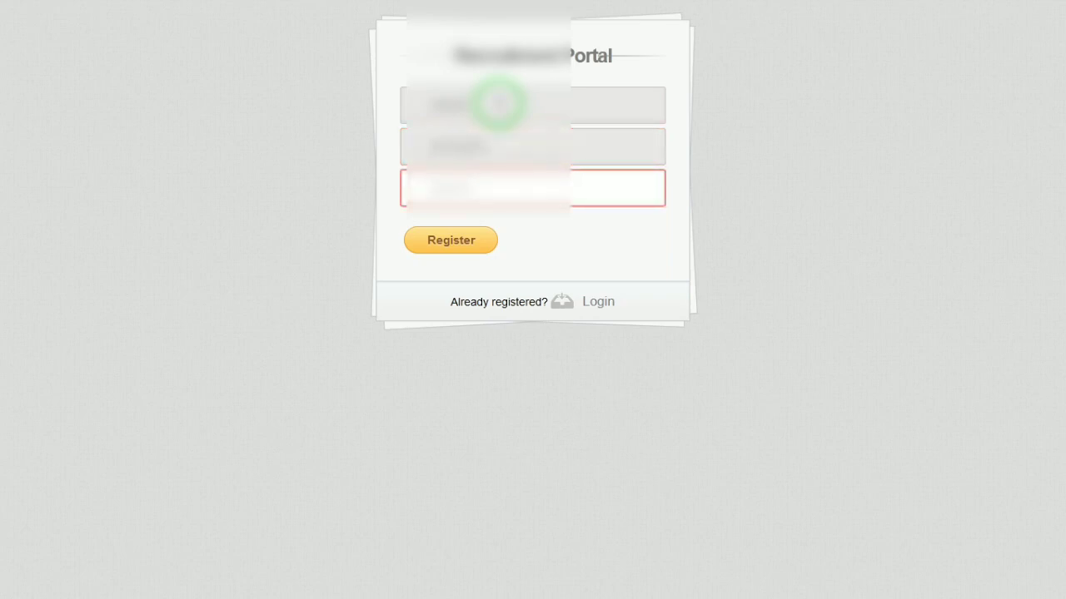
text(XXXXXXXXXX)
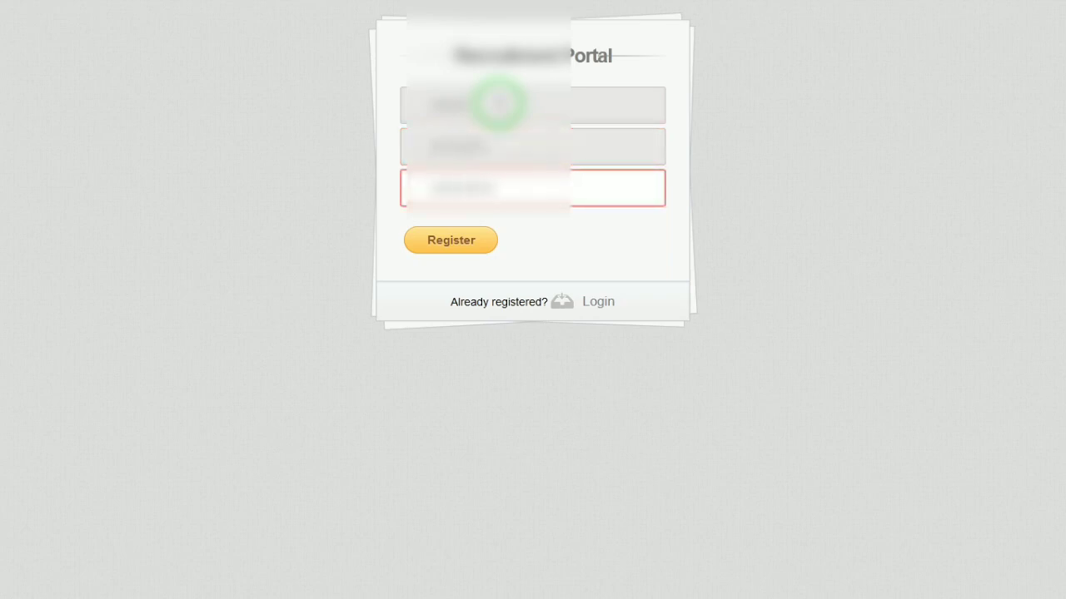
text(XXXXXXXOM)
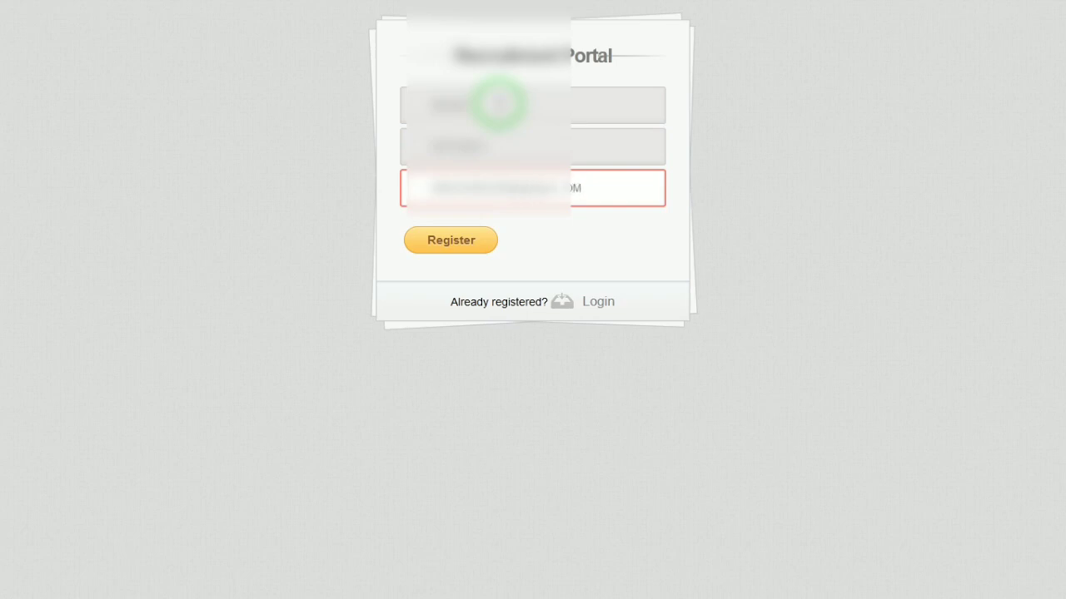
click(450, 241)
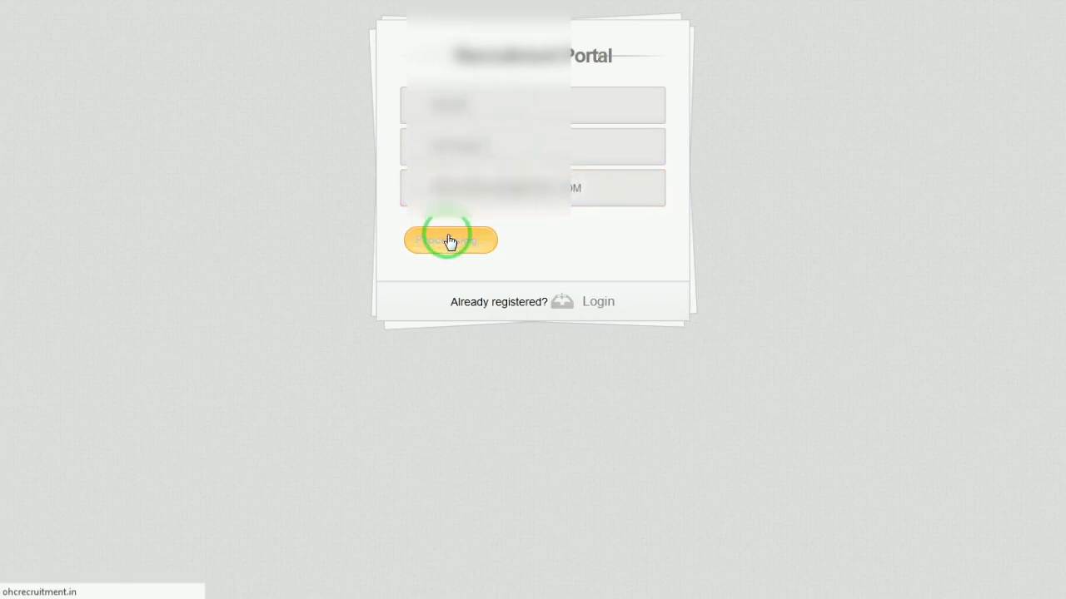
click(511, 173)
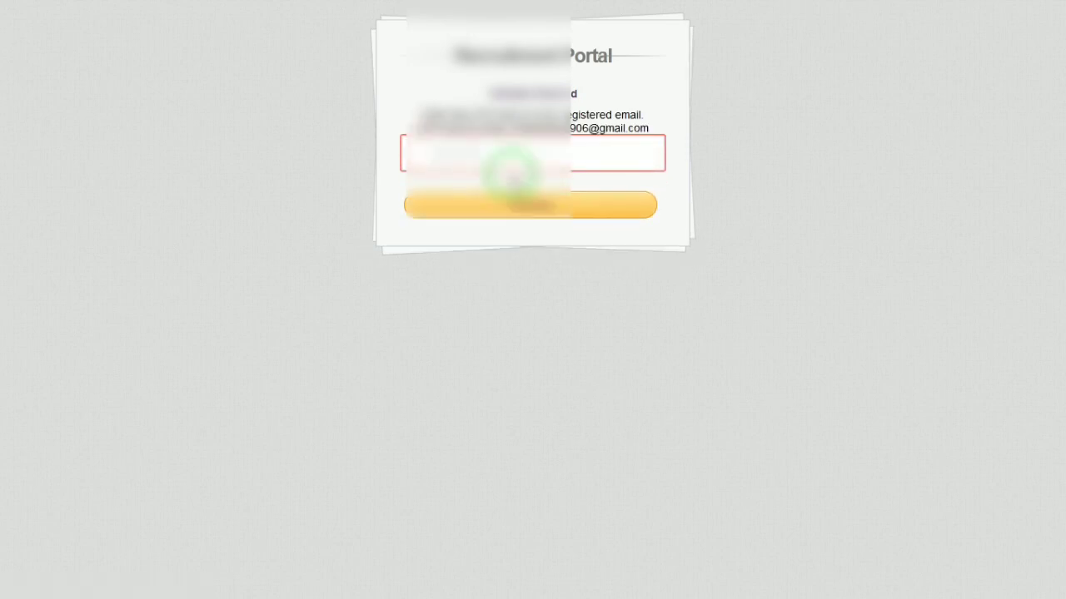
Enter and submit the verification code sent by e-mail.
click(546, 149)
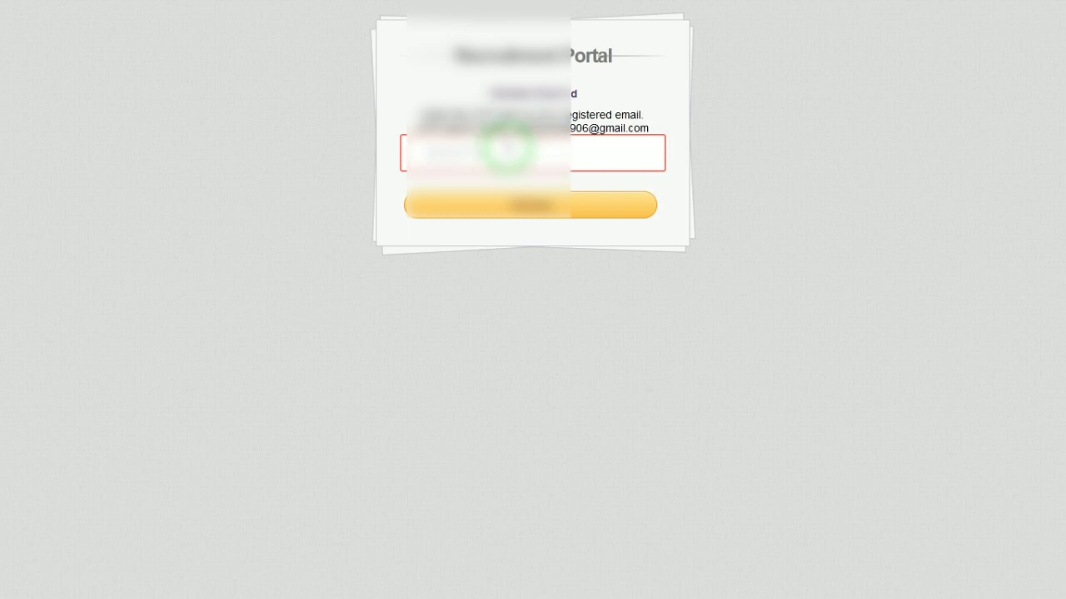
text(1234)
click(469, 208)
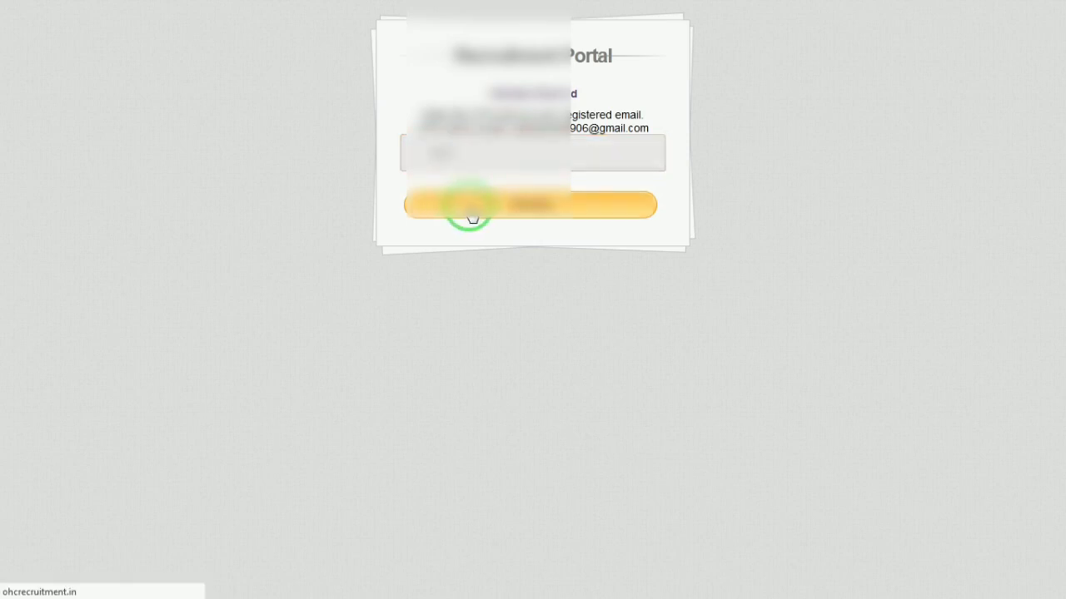
Enter the new account password, confirm it and save it.
click(450, 126)
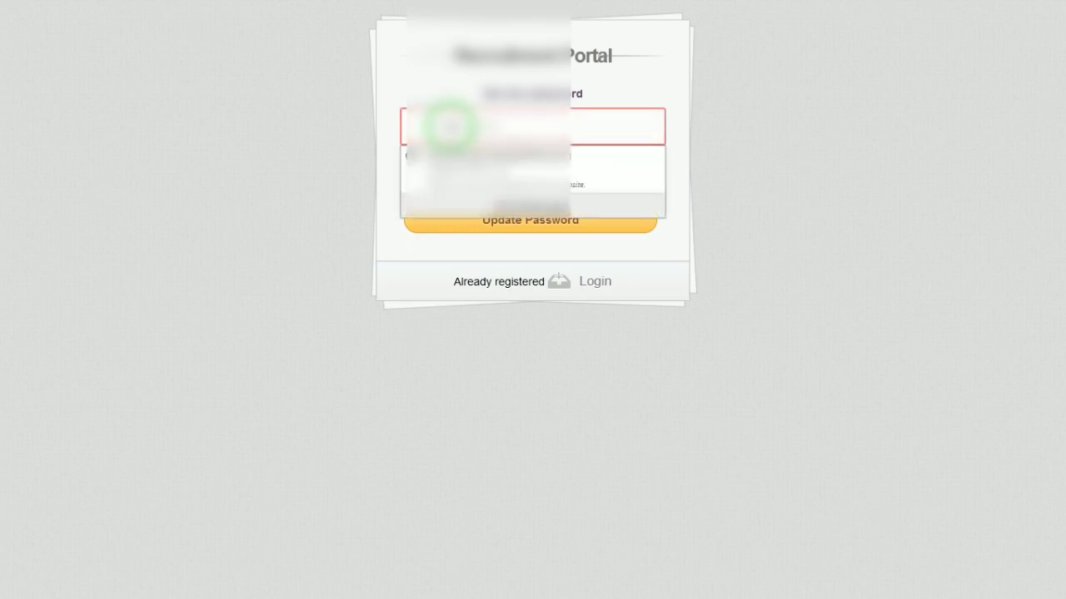
text(••)
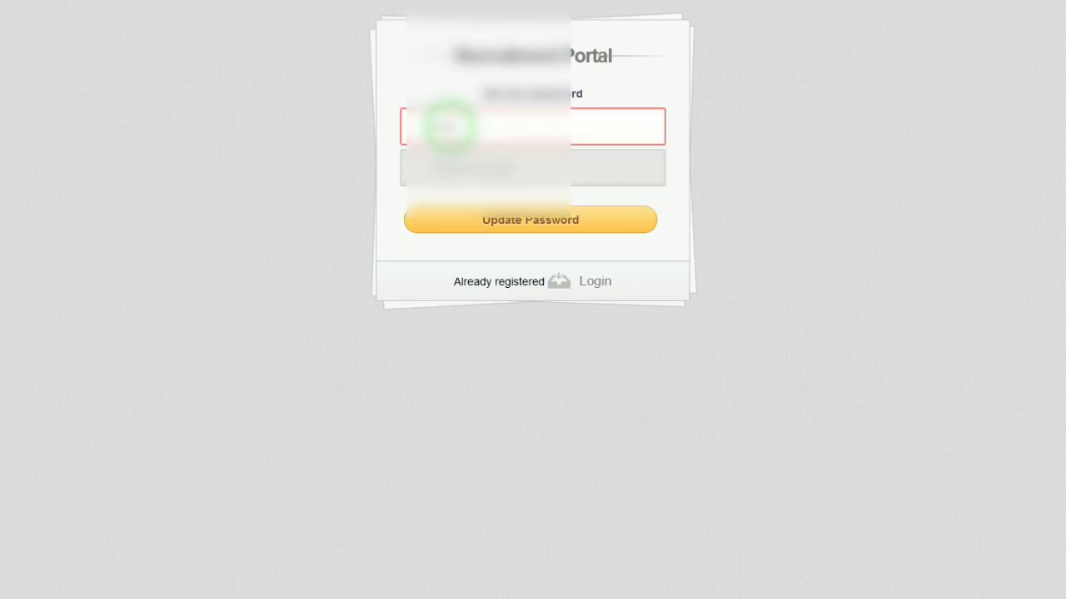
text(•••)
key(Tab)
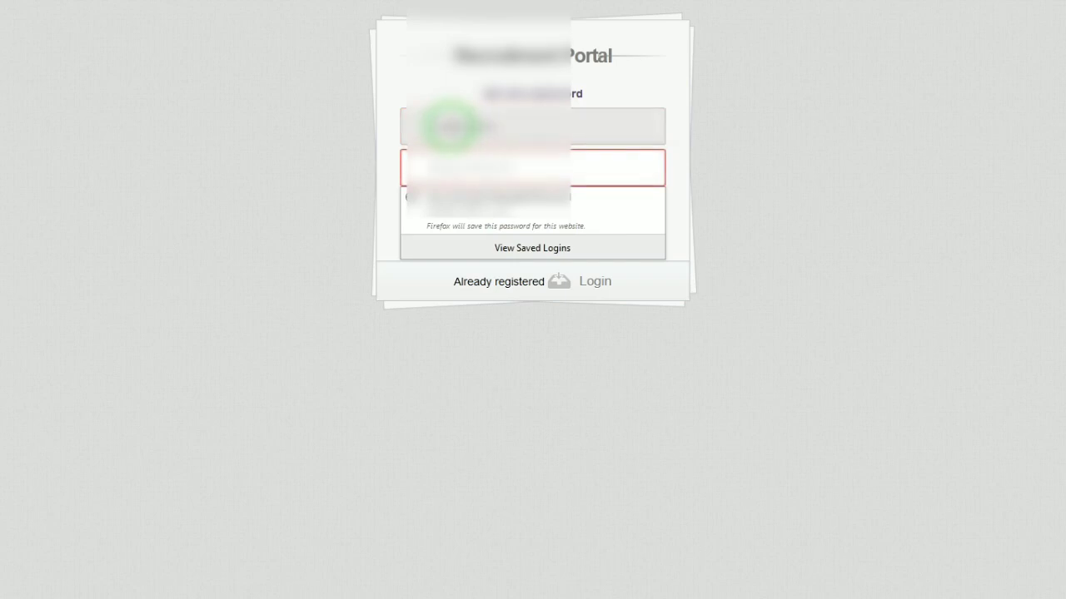
text(•••)
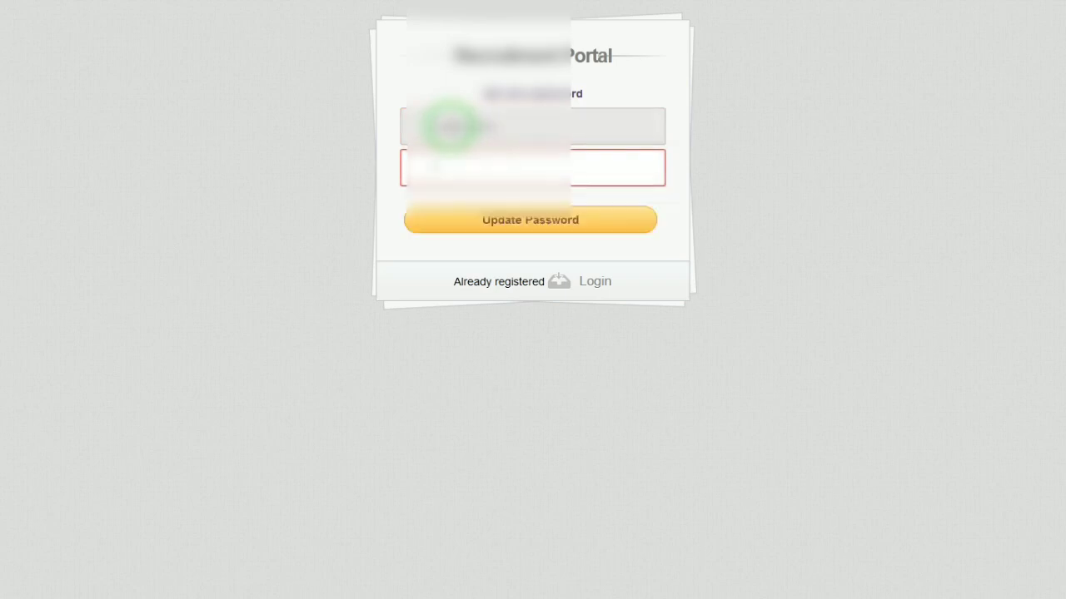
text(••)
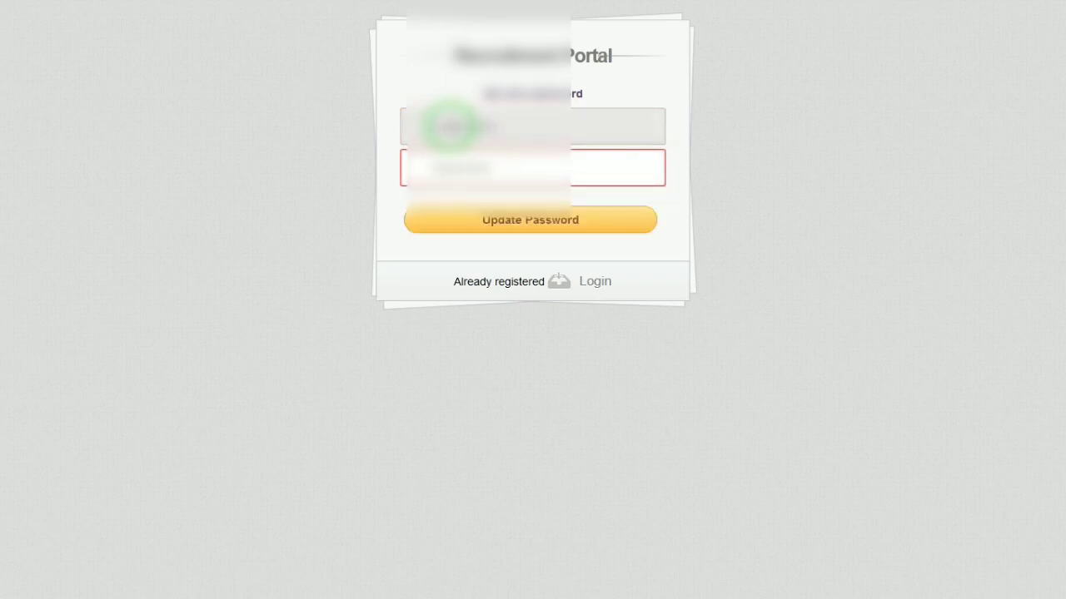
key(Tab)
click(483, 234)
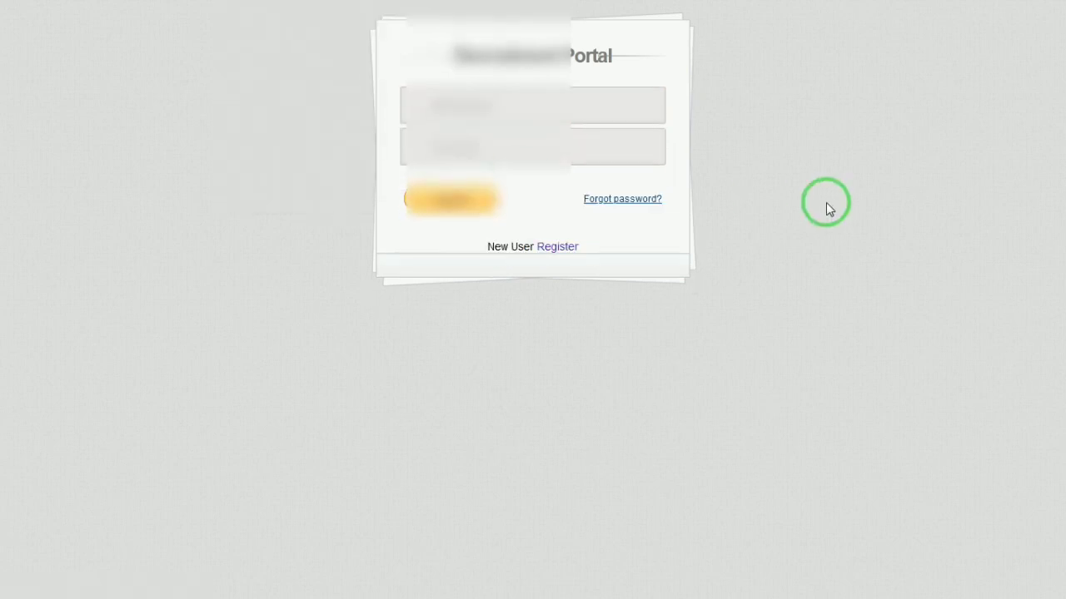
Log in with the registered username and the new password.
click(462, 110)
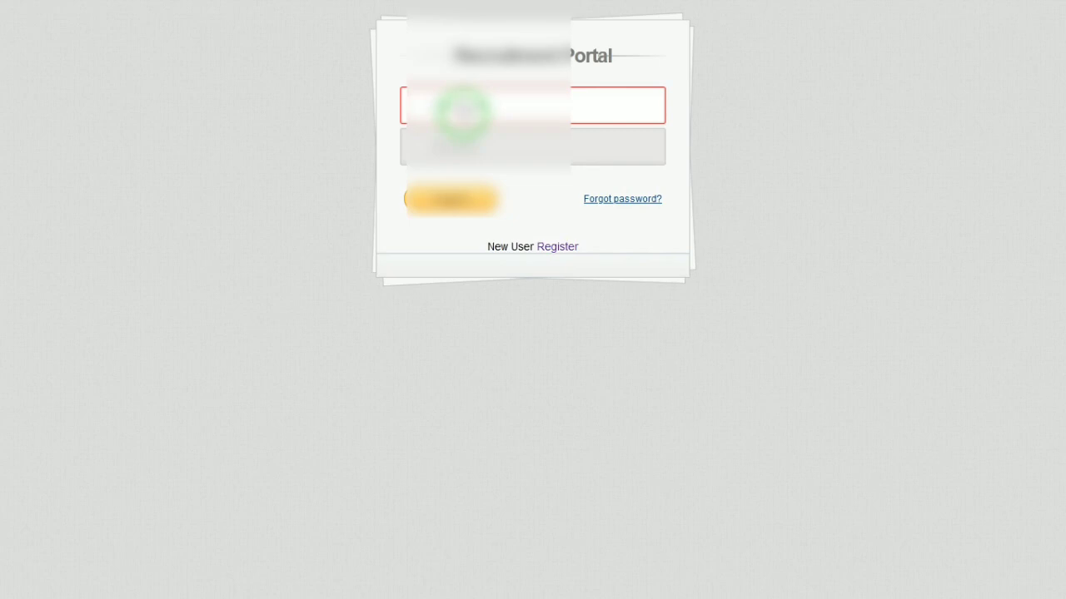
text(..........)
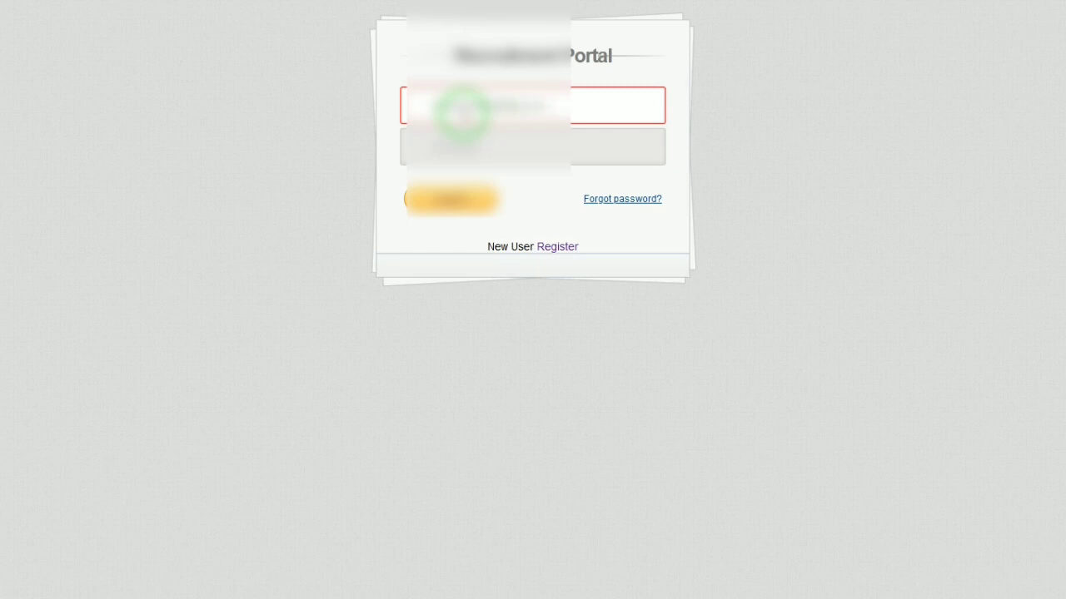
key(Tab)
text(....)
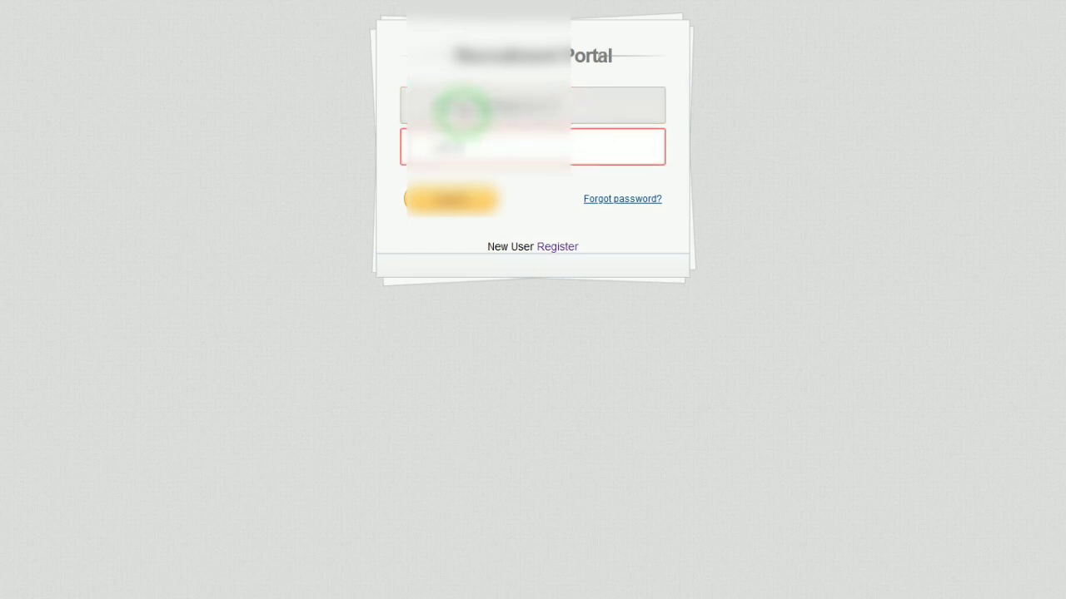
text(..)
key(Return)
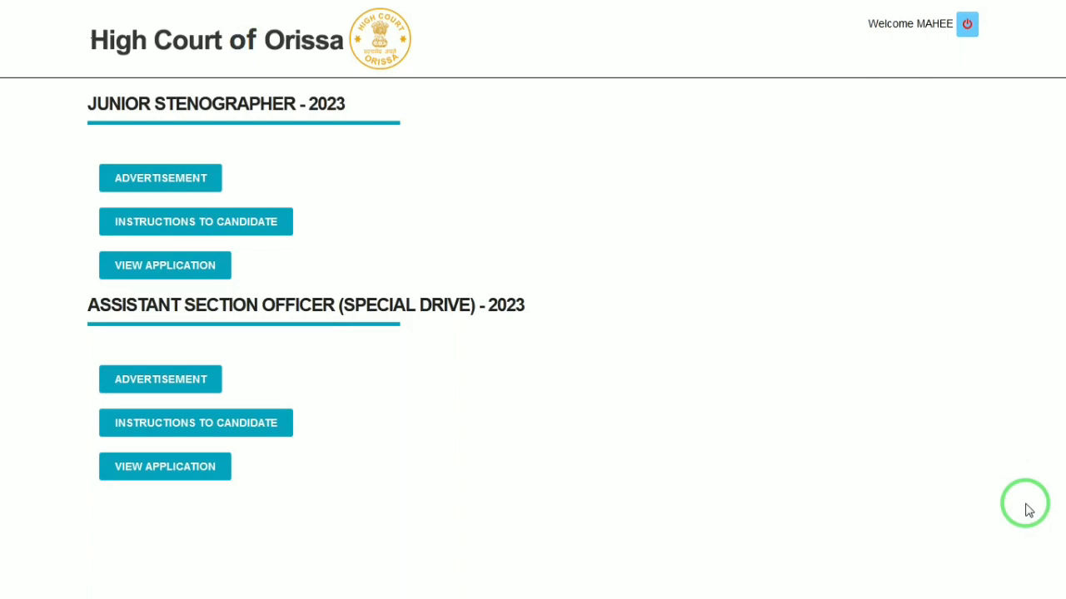
Apply for Junior Stenographer - 2023 and pass the security code check.
click(200, 265)
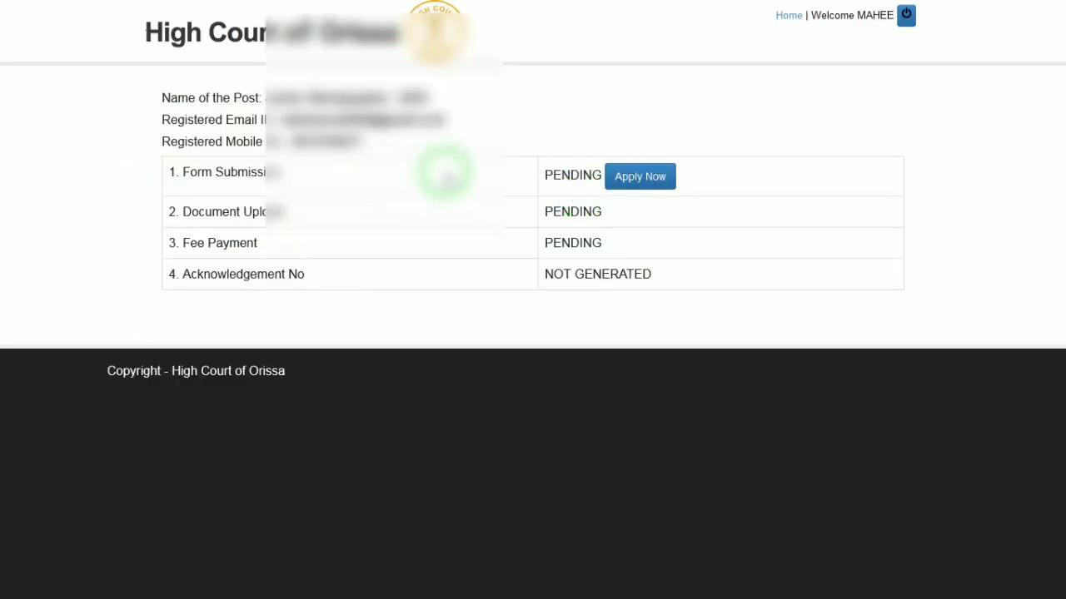
click(636, 179)
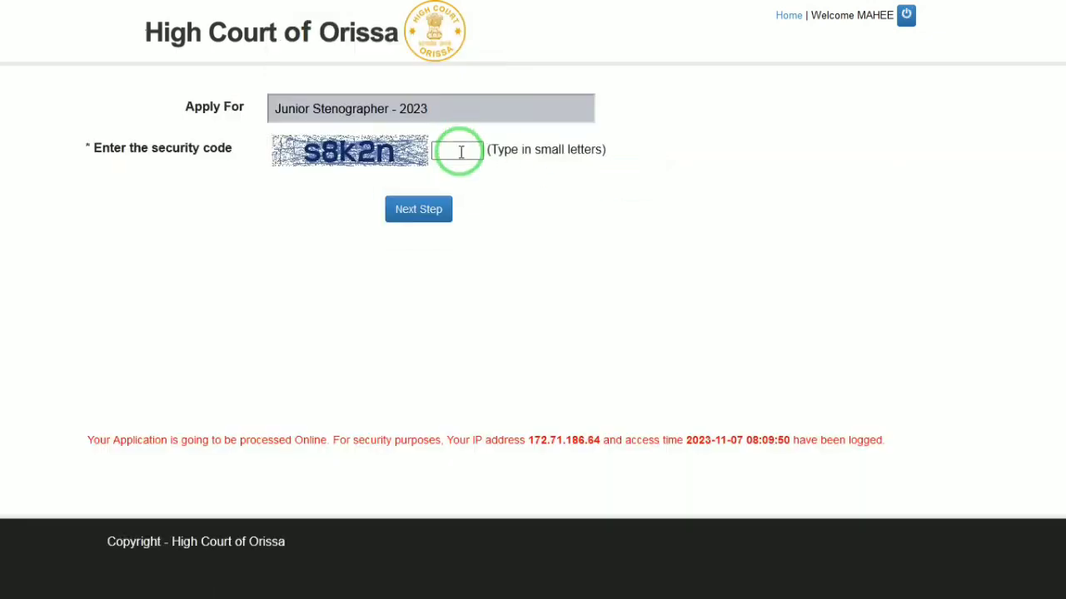
click(462, 143)
text(s8k2n)
click(423, 215)
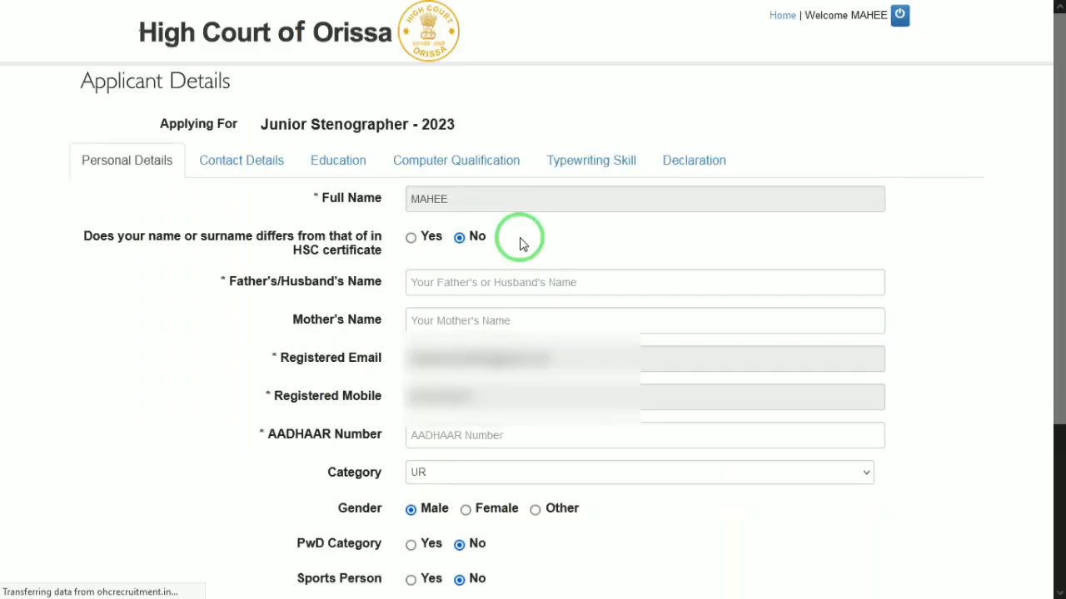
Fill in the father's name, the mother's name and the Aadhaar number.
click(452, 281)
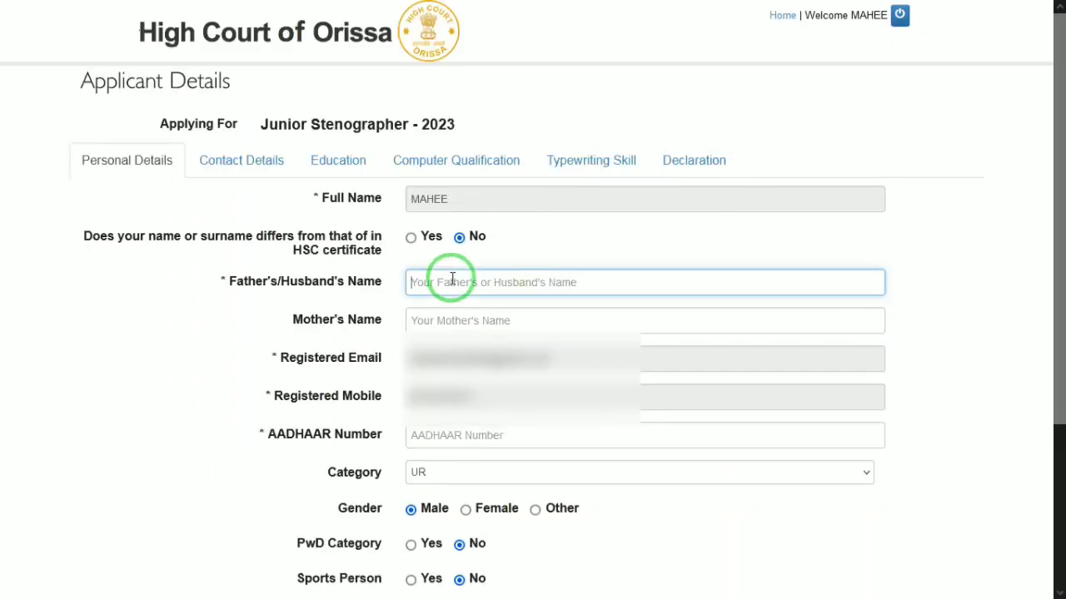
text(RAM)
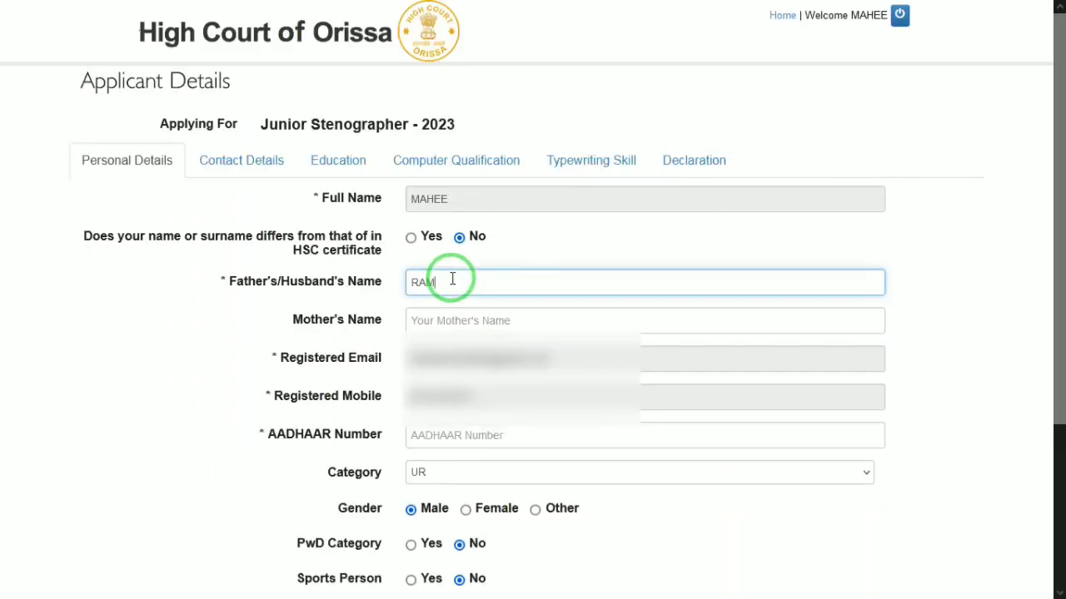
key(Tab)
text(KUSH)
key(Tab)
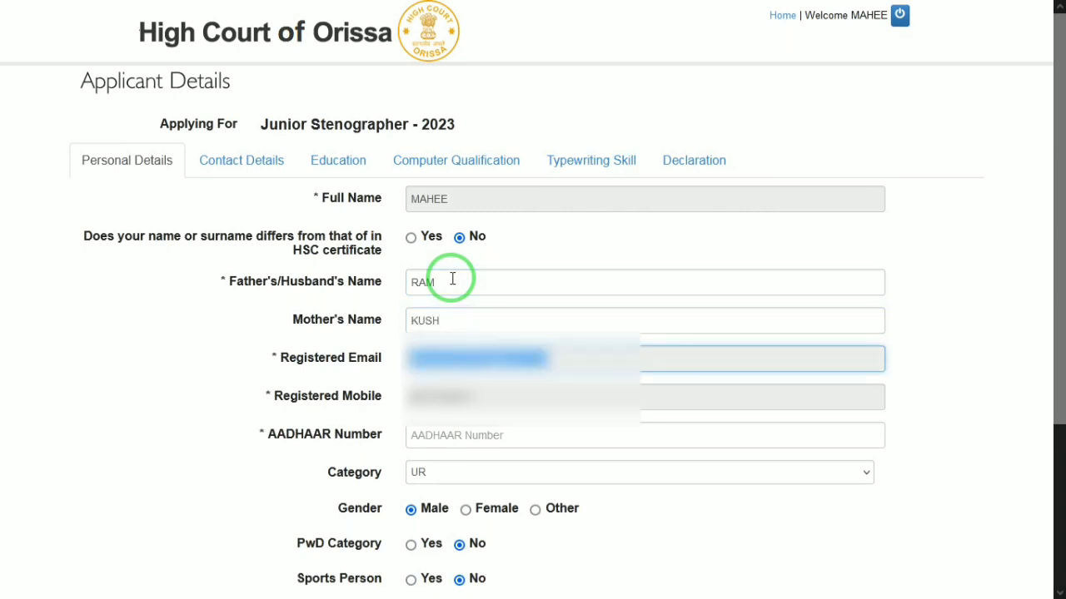
click(446, 444)
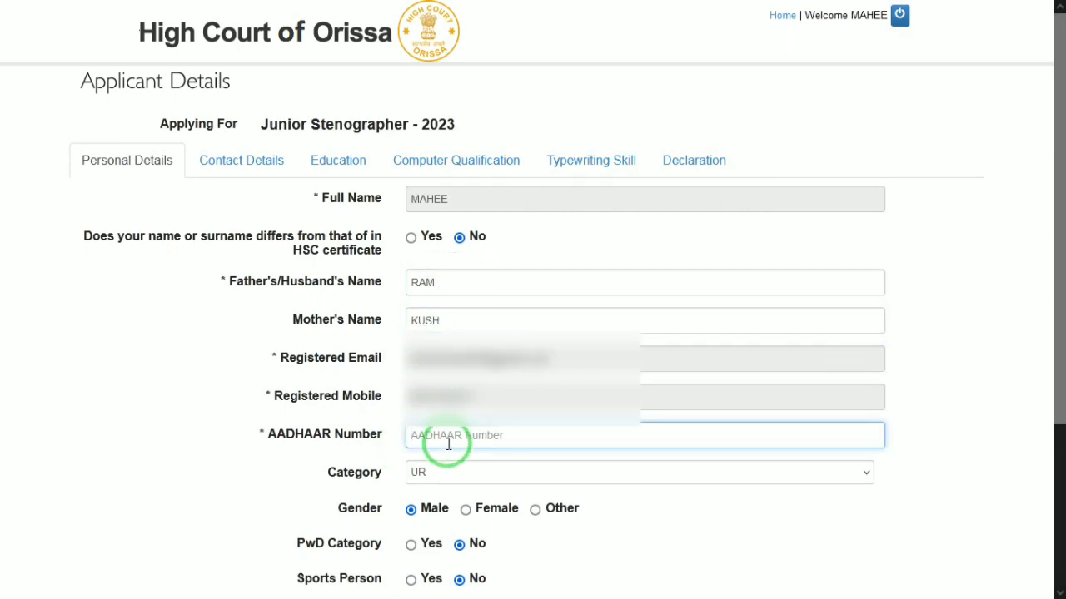
text(46)
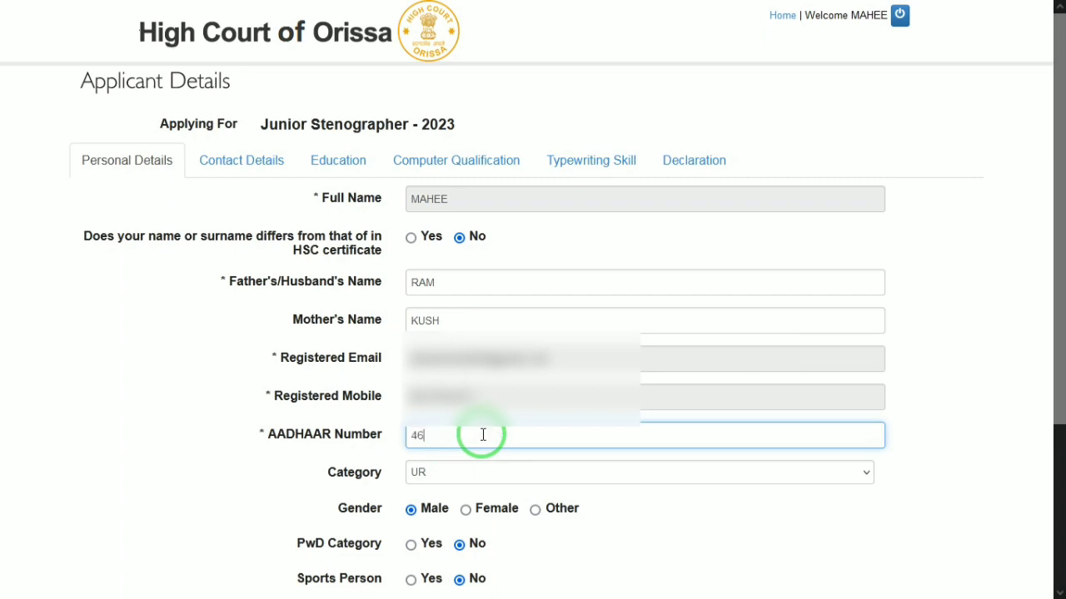
text(83434)
key(BackSpace)
key(BackSpace)
key(BackSpace)
key(BackSpace)
key(BackSpace)
key(BackSpace)
key(BackSpace)
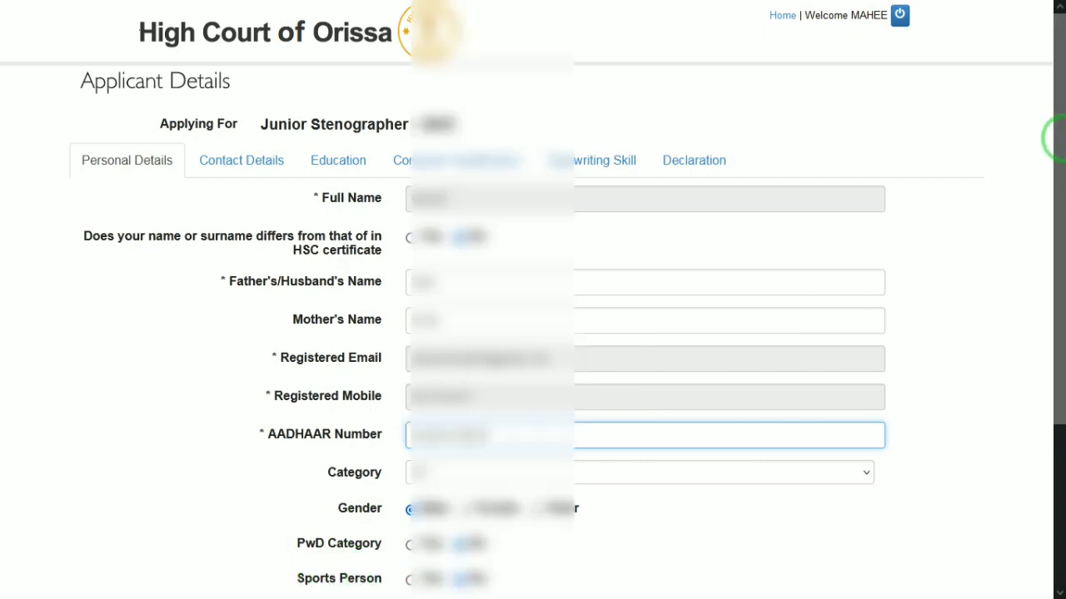
Set the birth year to 2000, choose the marital status, and continue to Contact Details.
drag(1056, 131, 1055, 417)
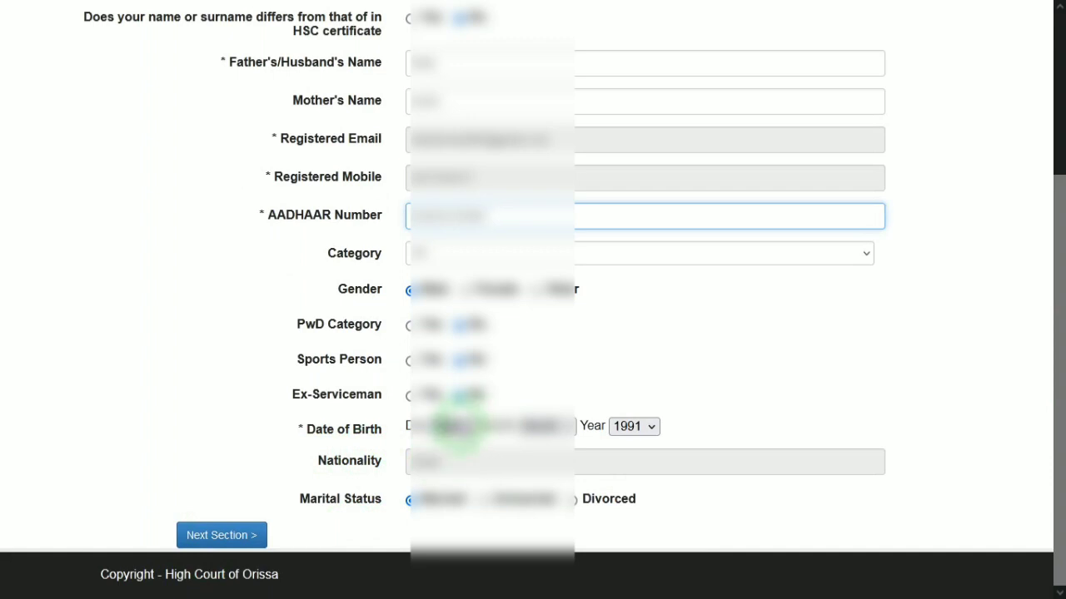
click(450, 425)
text(0)
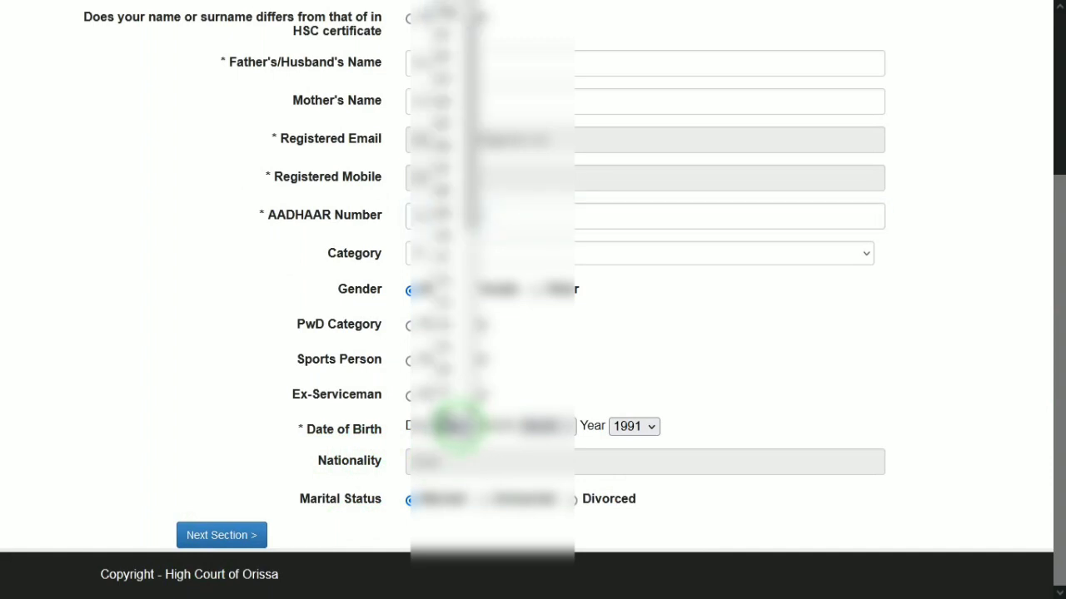
key(Tab)
text(0)
key(Tab)
text(2)
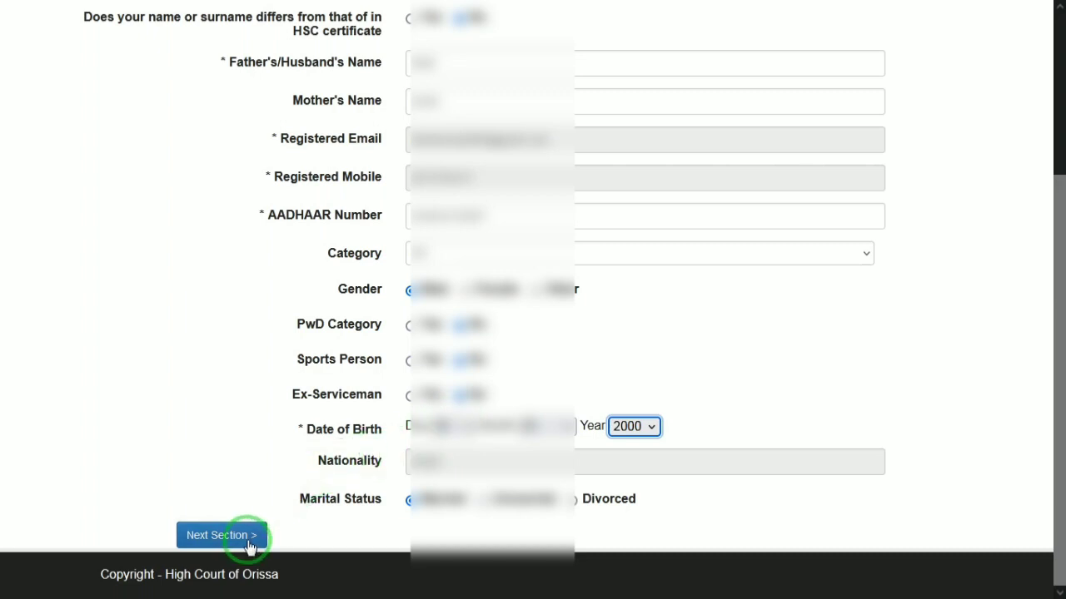
click(483, 499)
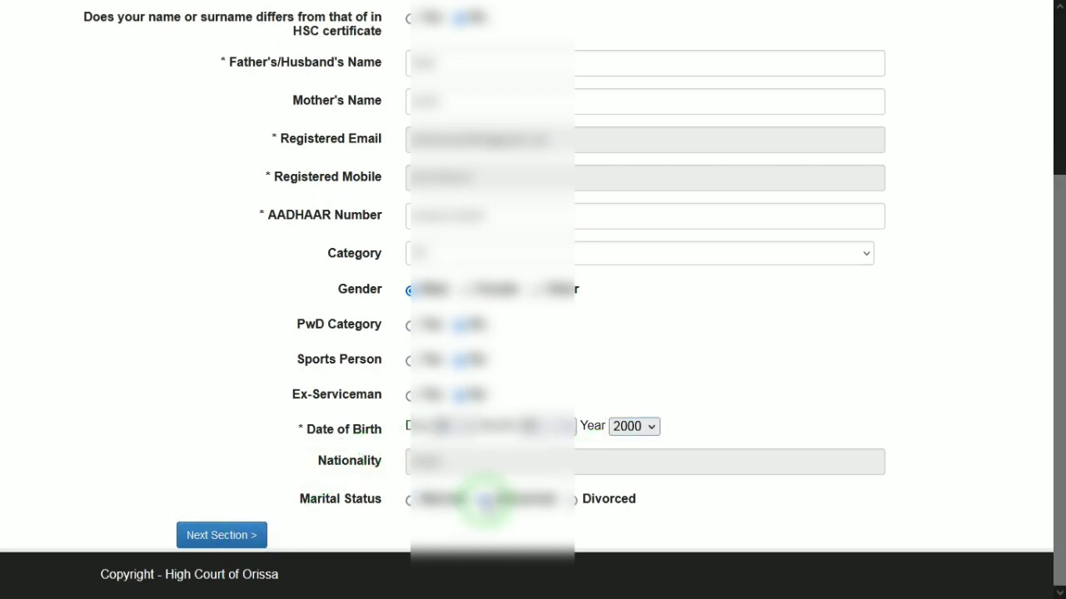
click(235, 535)
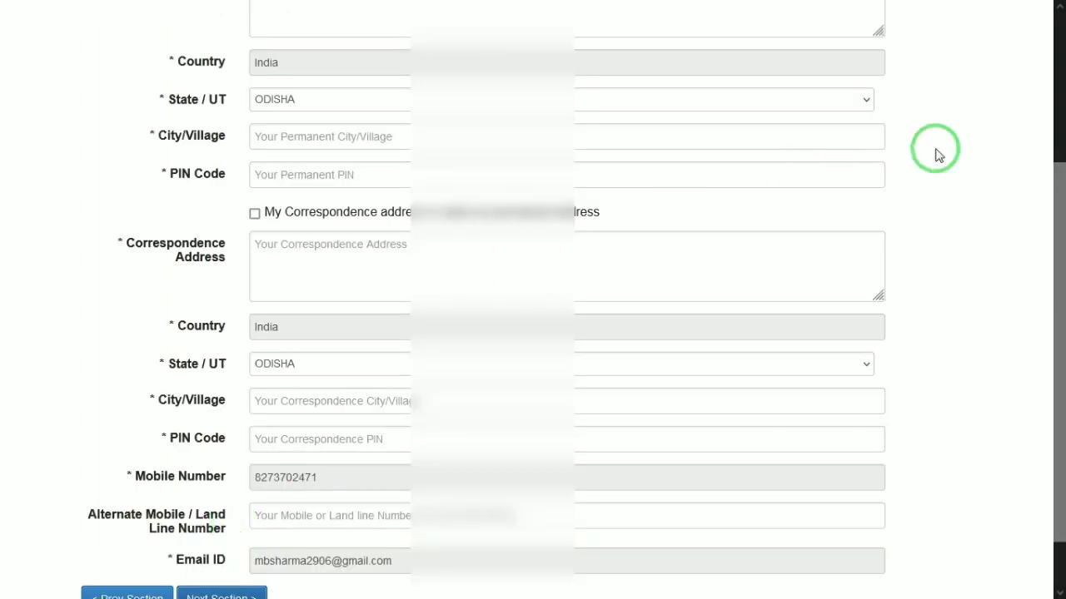
Enter the applicant's permanent address line.
scroll(1058, 142, up, 3)
scroll(1059, 185, down, 1)
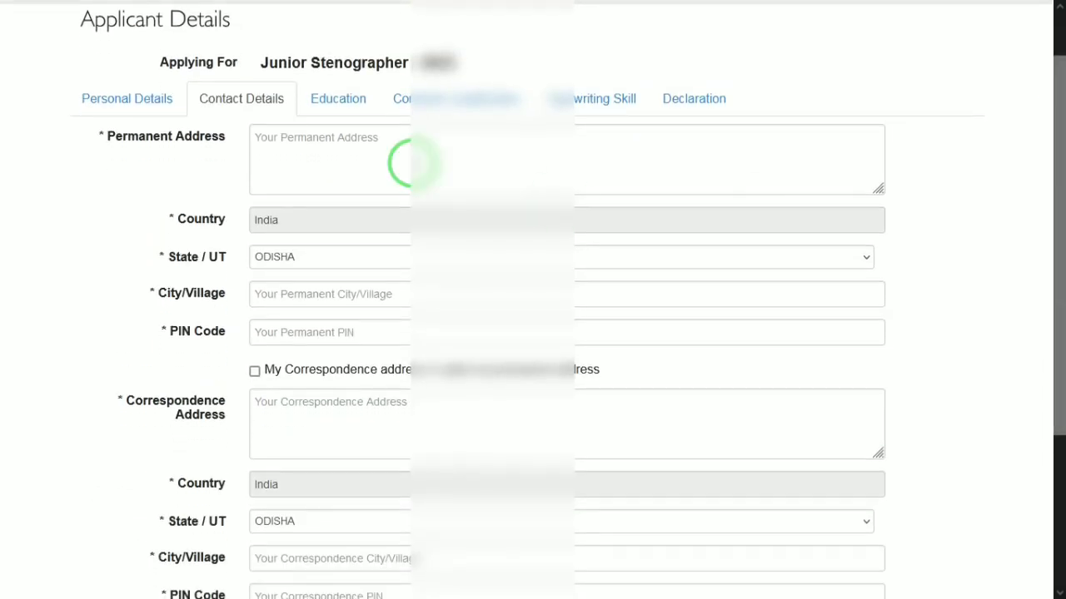
click(389, 153)
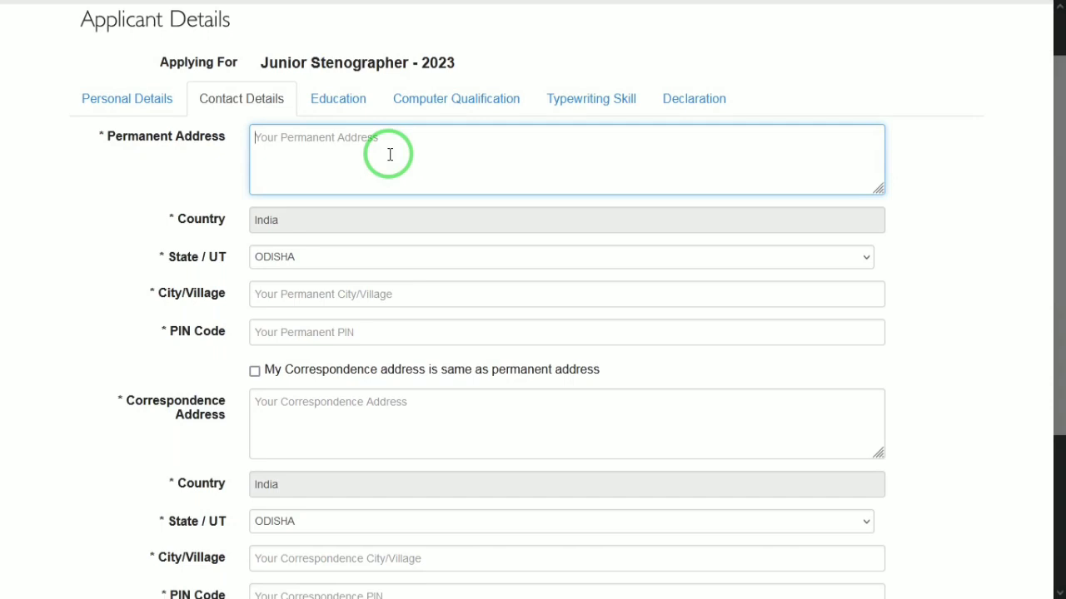
text(hn)
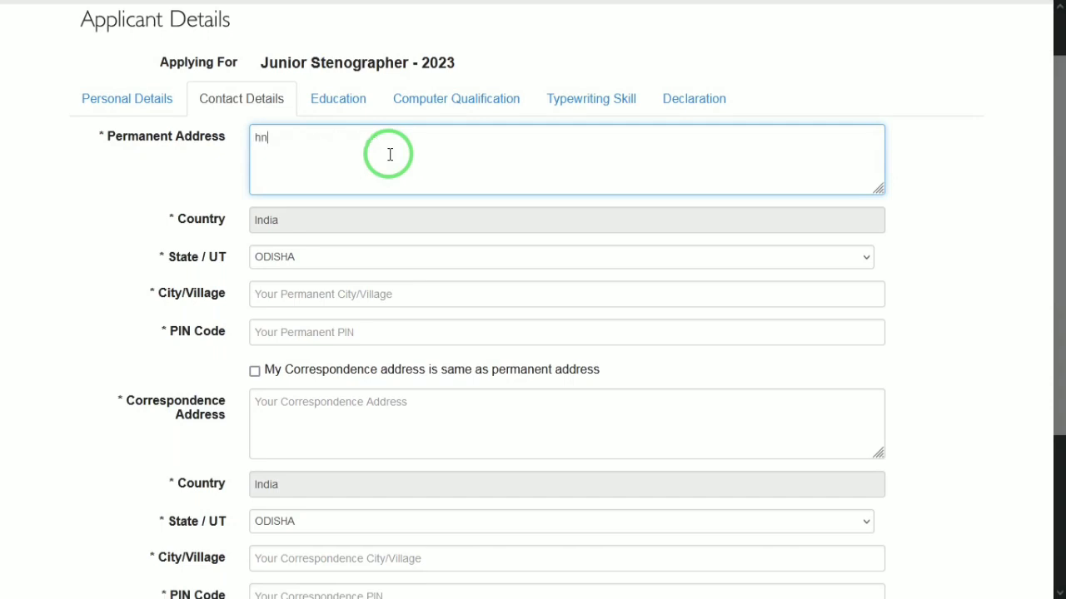
key(BackSpace)
key(BackSpace)
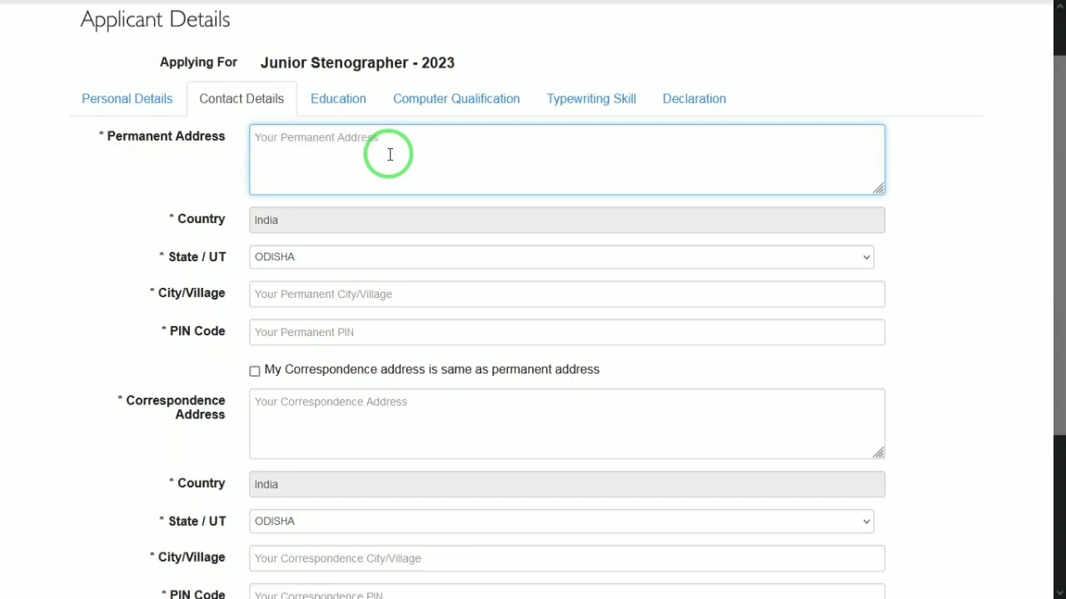
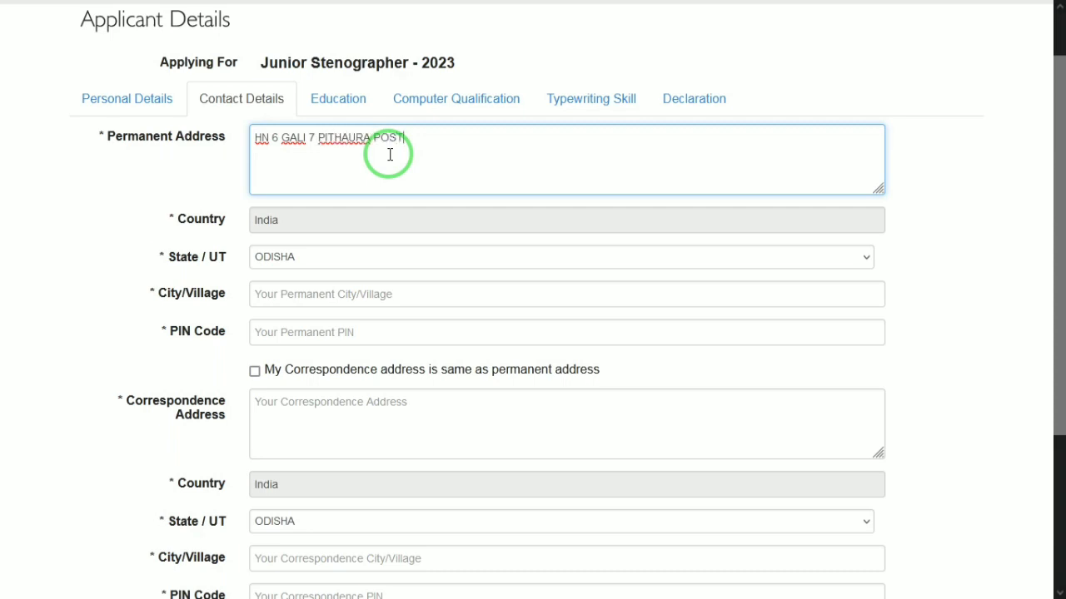
key(Tab)
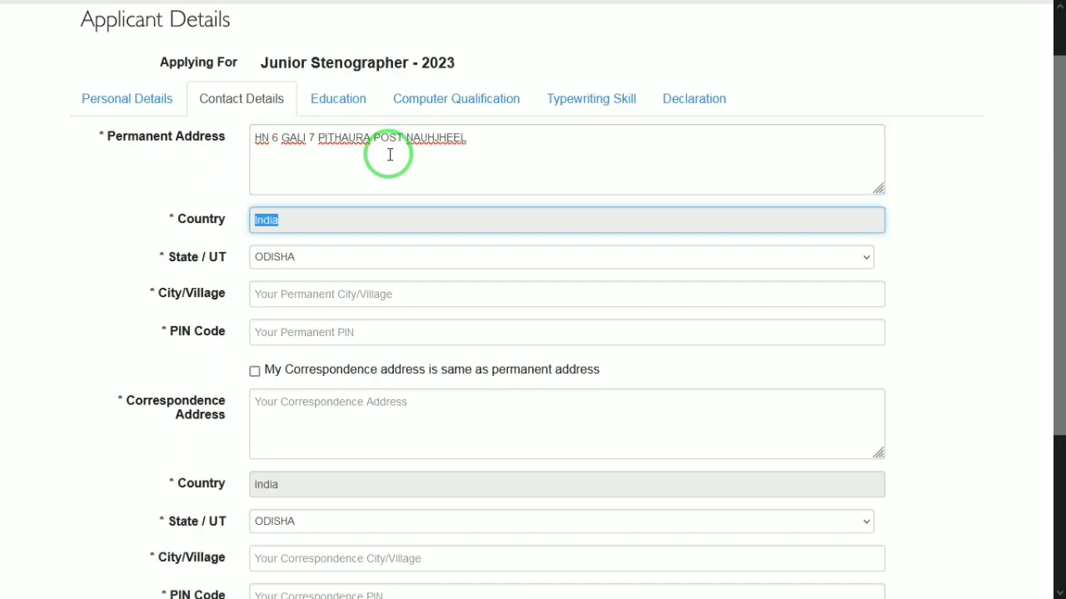
click(281, 287)
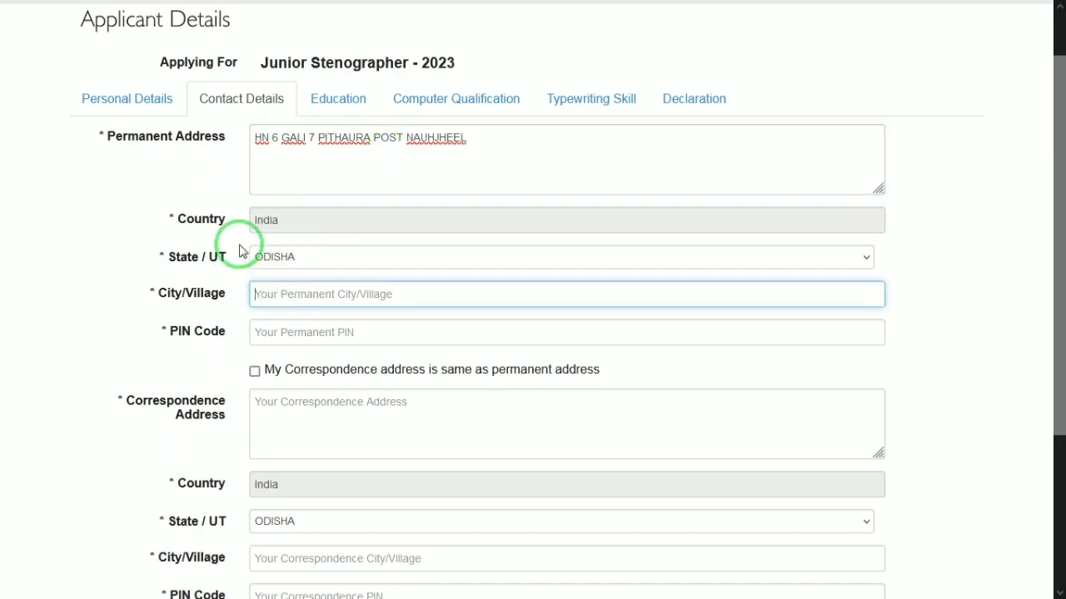
Set the state to UTTAR PRADESH, fill in the city and PIN code, and mark the correspondence address as the same.
click(279, 258)
key(u)
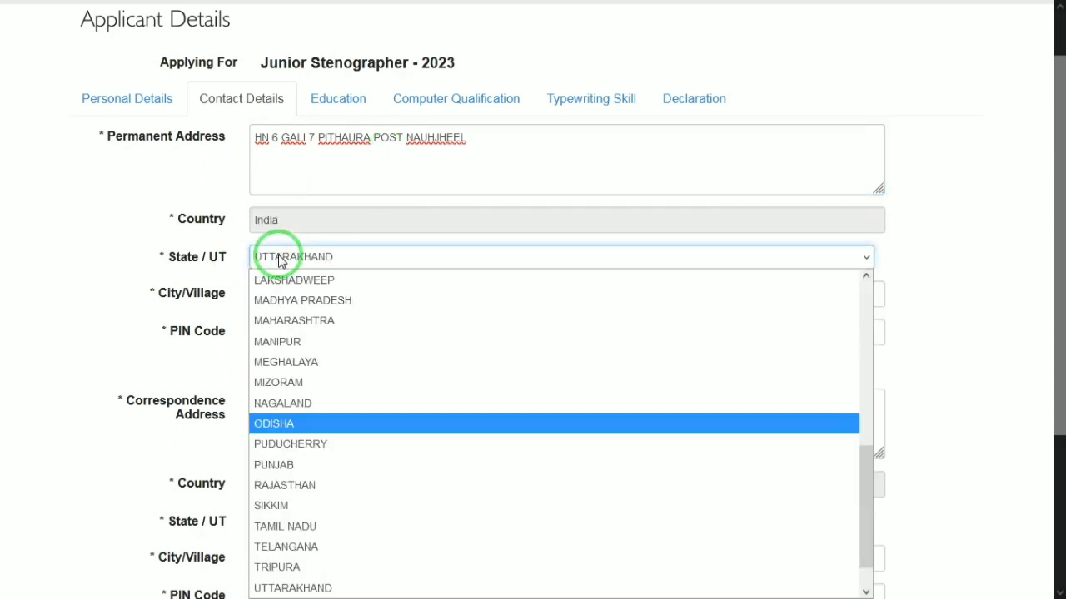
key(Up)
key(Return)
key(Down)
key(Down)
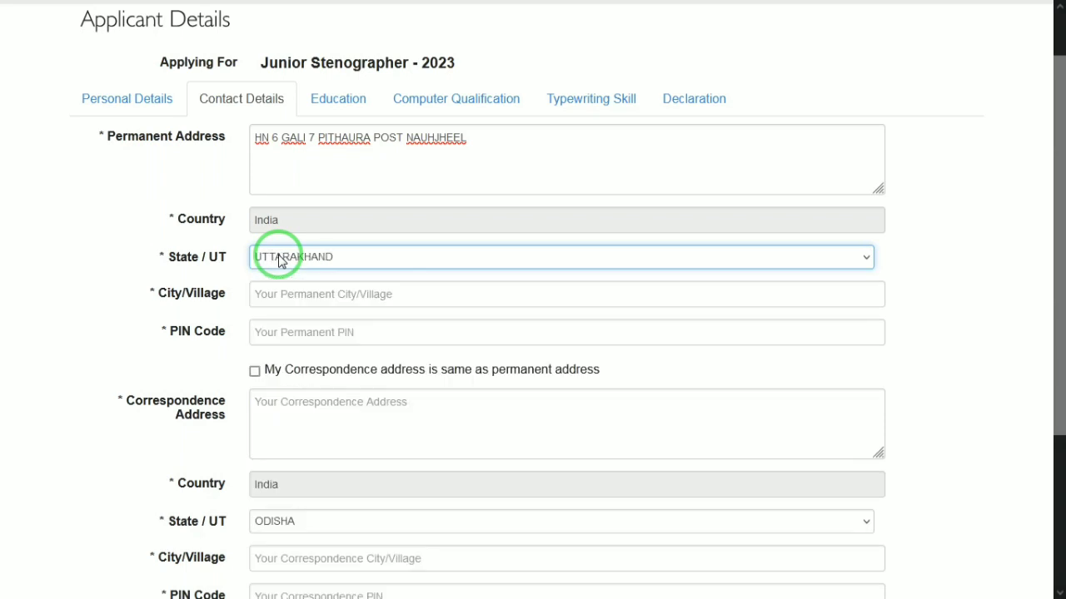
key(Tab)
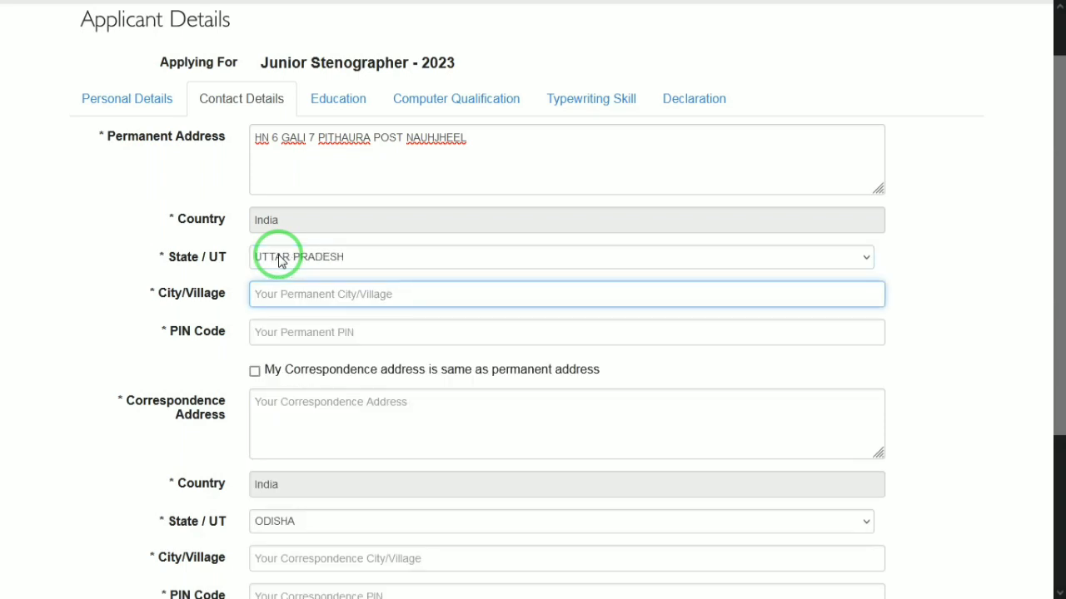
text(pithaura)
key(Tab)
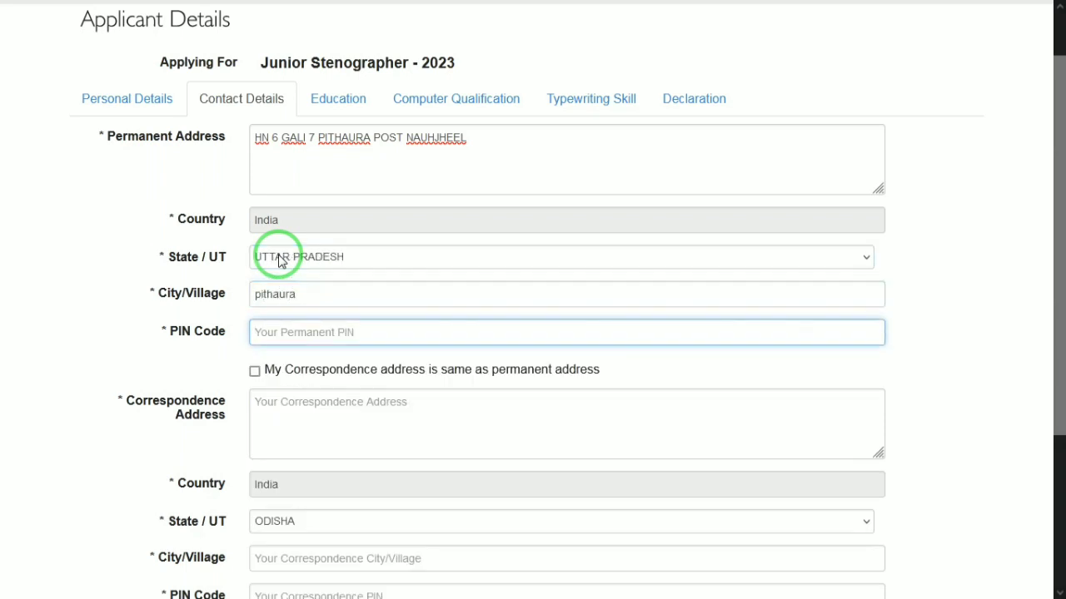
text(281201)
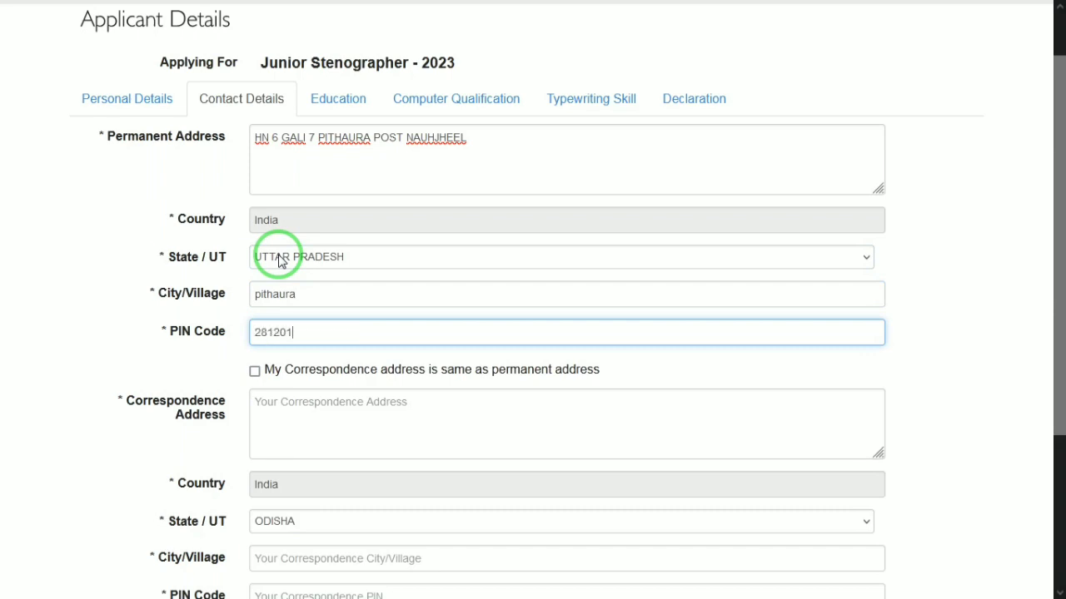
key(Tab)
key(space)
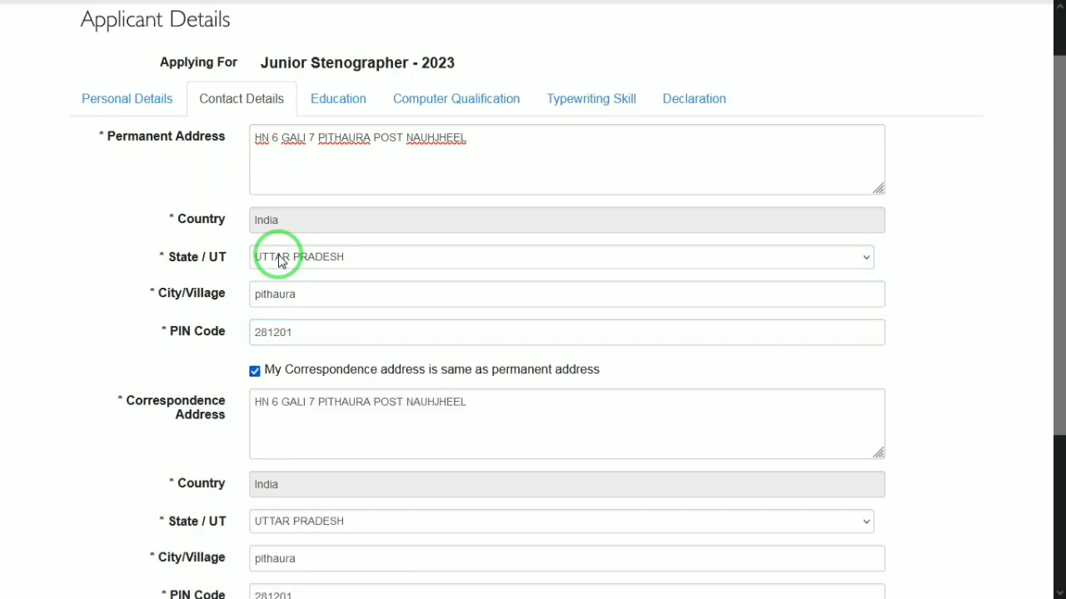
drag(1054, 245, 1050, 408)
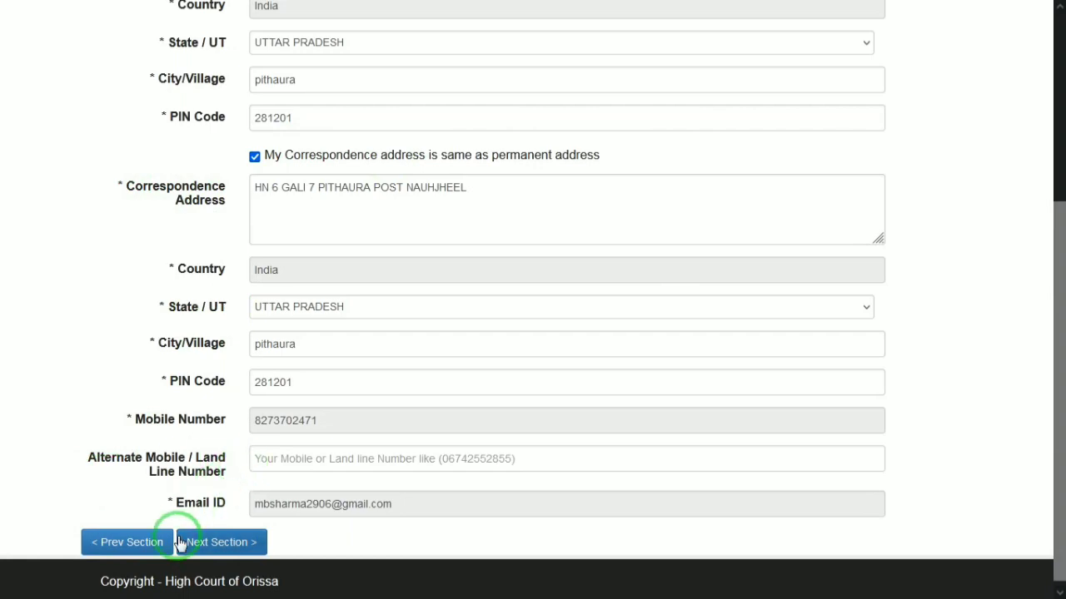
Open the Education section and set the 10th row to CBSE, JANTA, passed 2013.
click(210, 543)
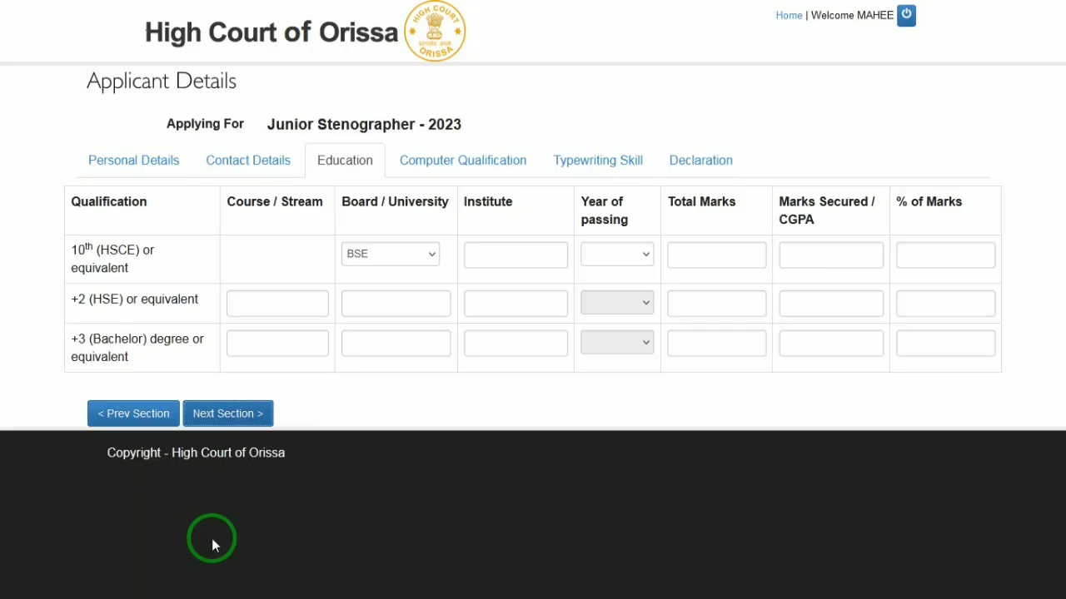
click(279, 250)
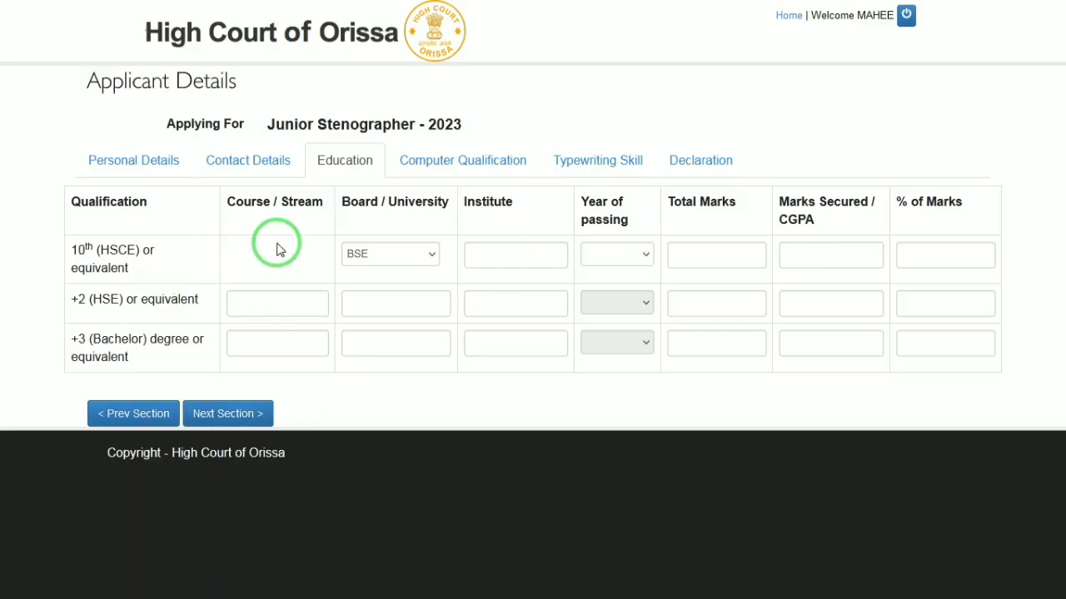
click(388, 254)
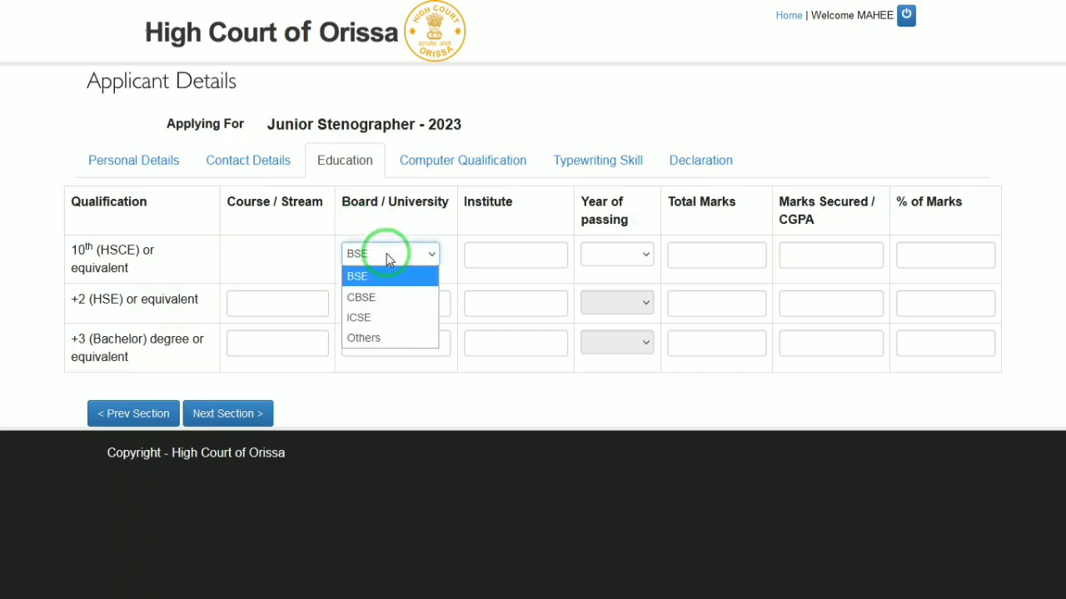
click(362, 297)
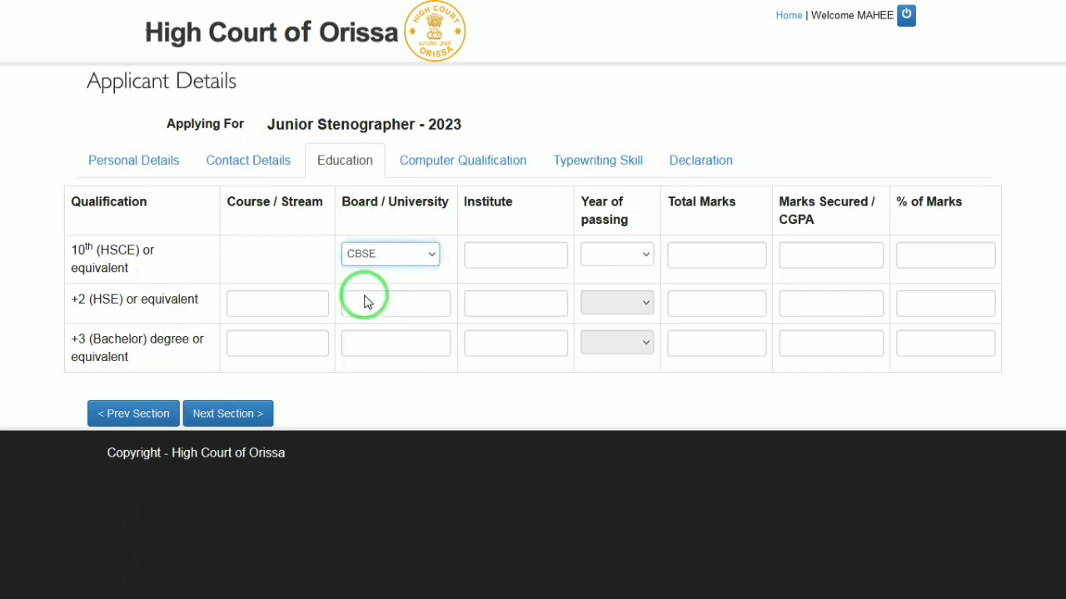
click(513, 249)
text(JANTA)
key(Tab)
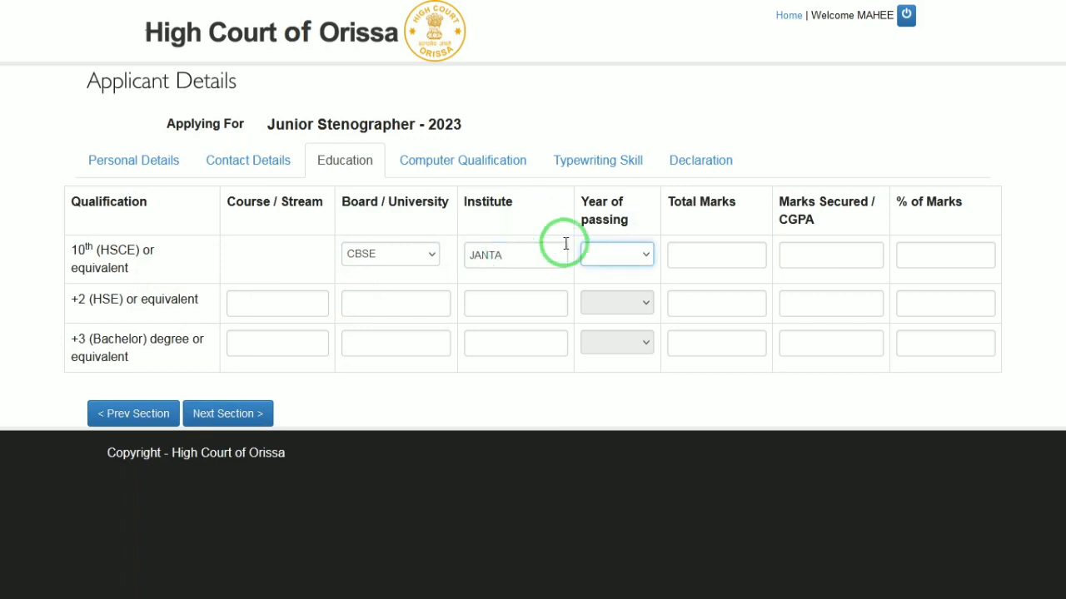
click(615, 255)
scroll(621, 265, down, 5)
text(2013)
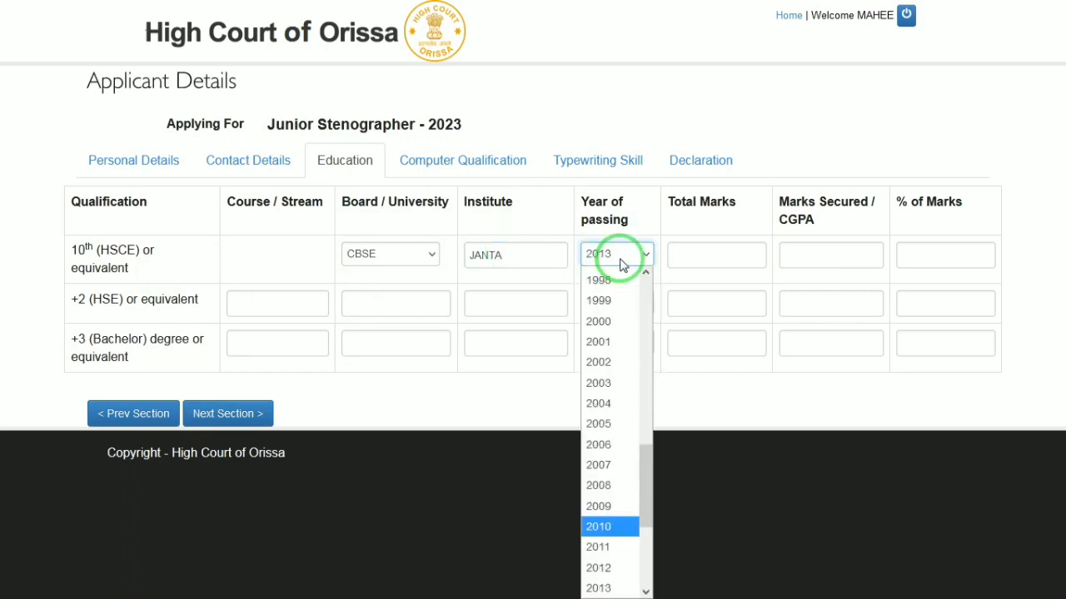
key(Tab)
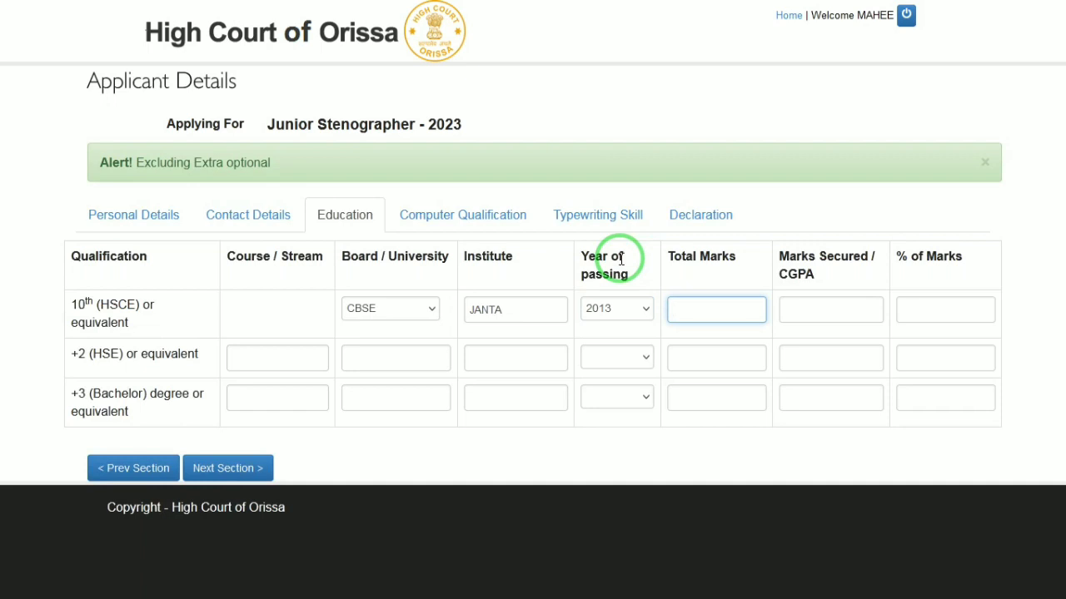
Enter the 10th marks as 900 out of 1000, 90 percent.
text(600)
key(Tab)
text(555)
key(Tab)
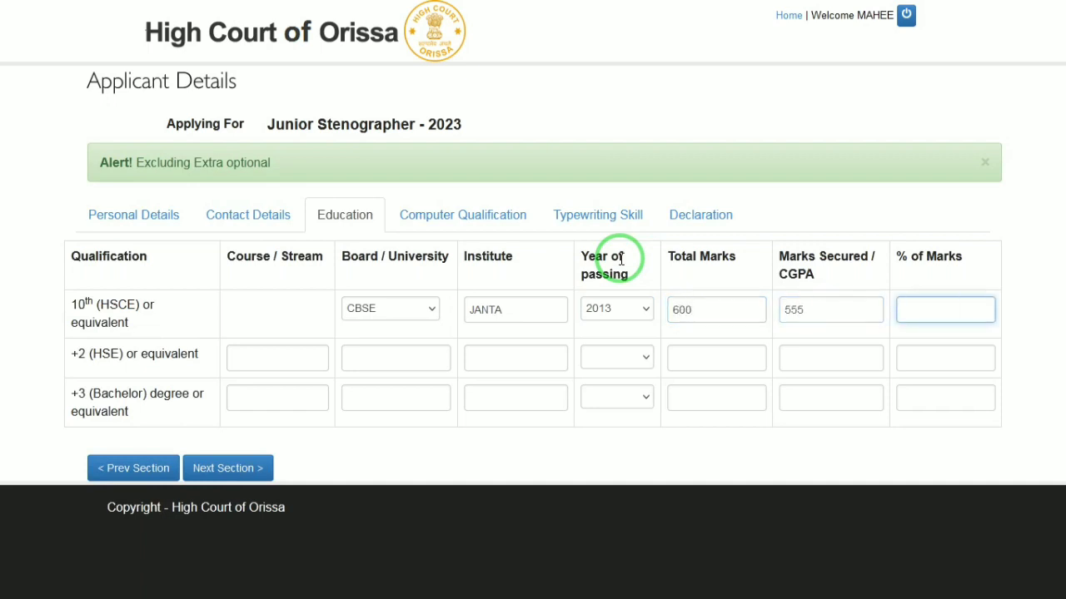
double_click(702, 303)
text(1000)
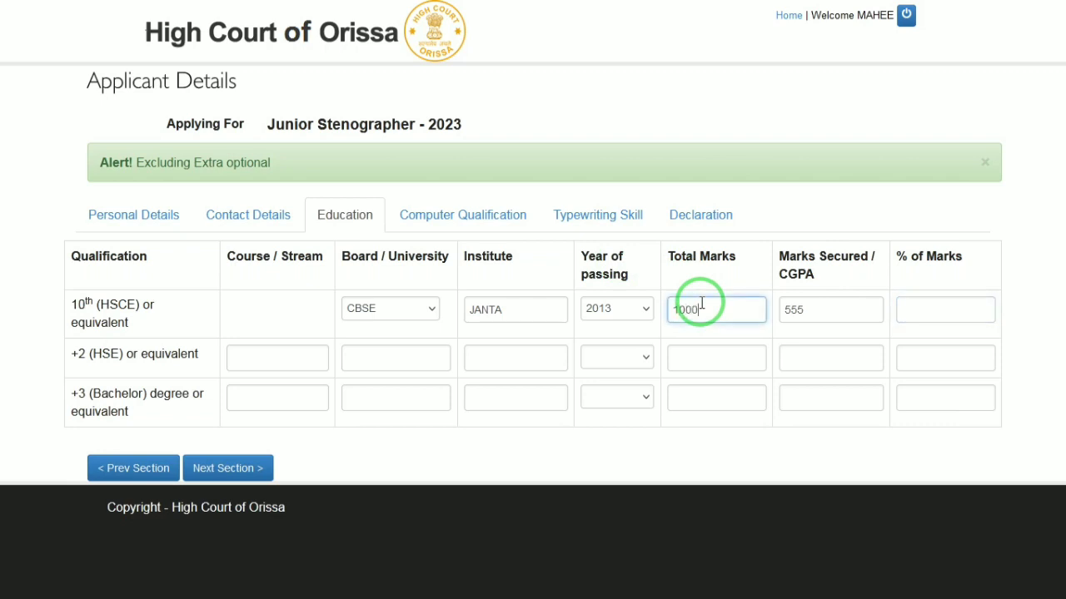
key(Tab)
text(900)
key(Tab)
text(90)
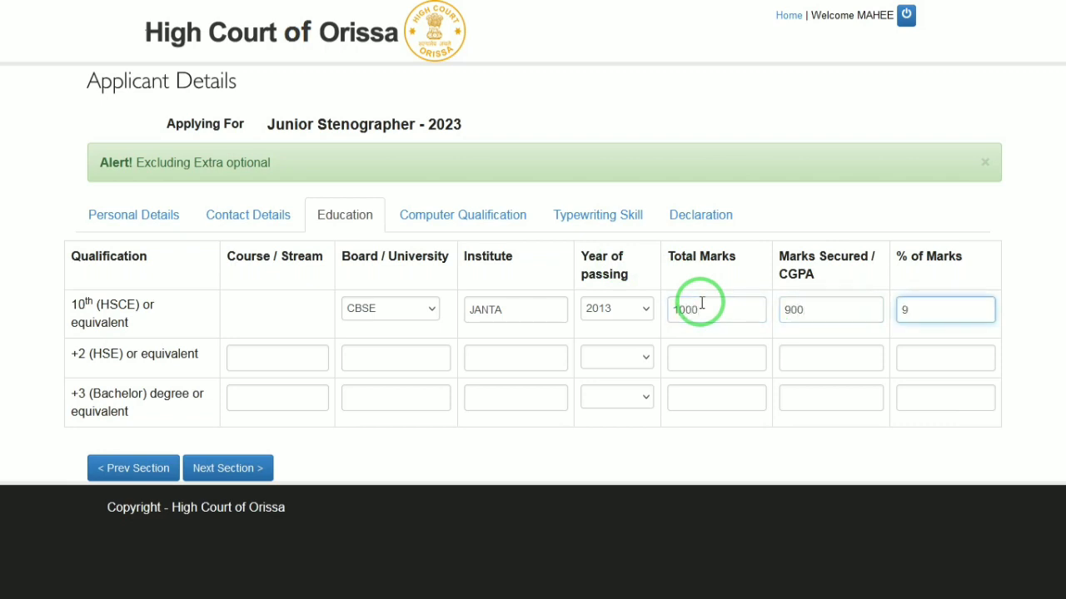
key(Tab)
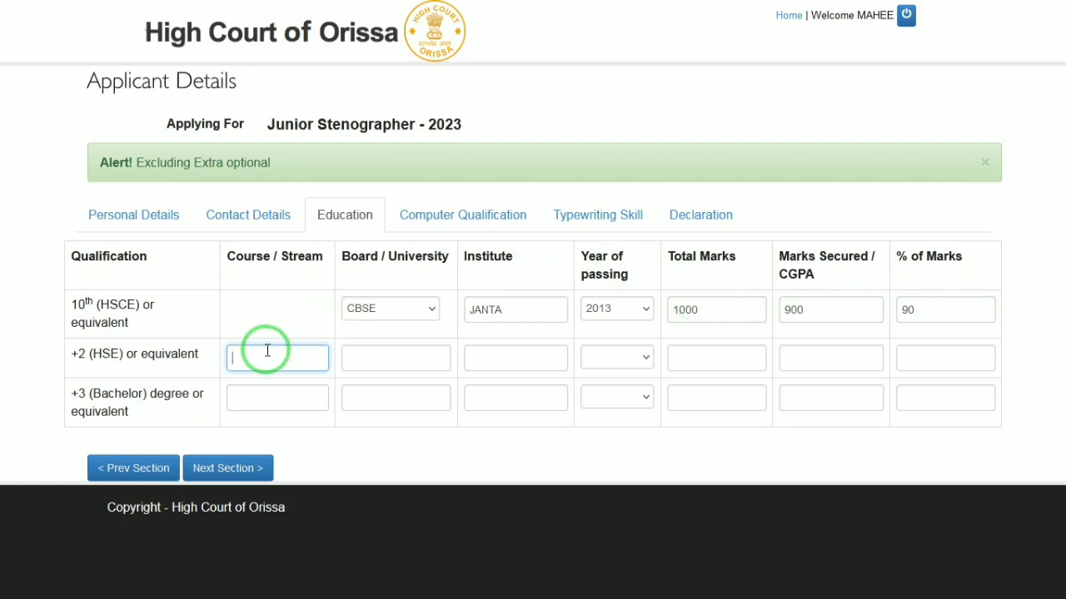
Fill the +2 row with 12TH, CBSE, JANTA and year of passing 2015.
text(12TH)
key(Tab)
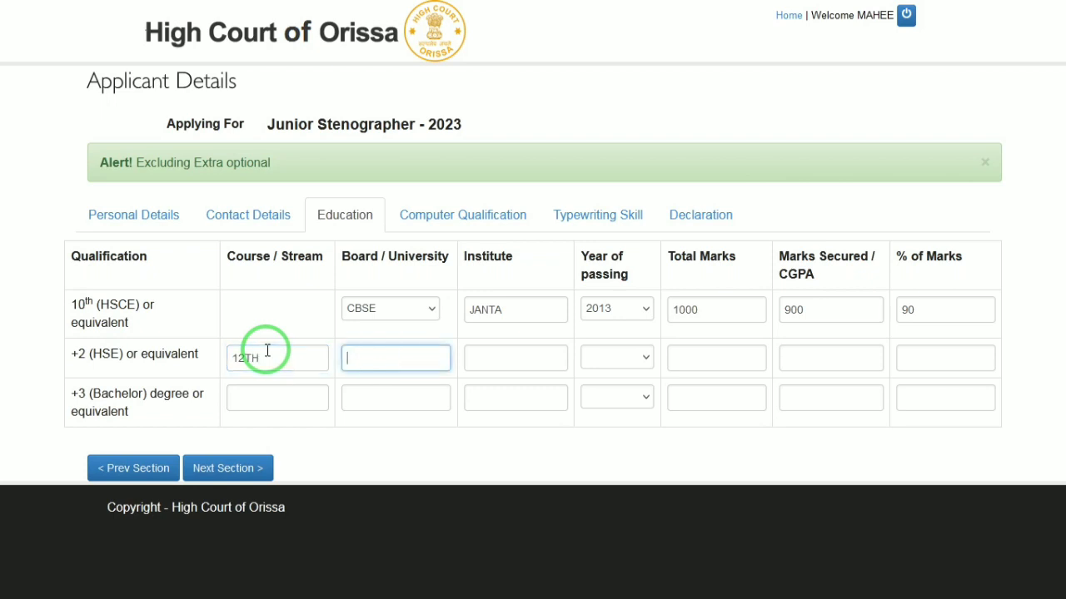
text(CBSE)
key(Tab)
text(JANTA)
key(Tab)
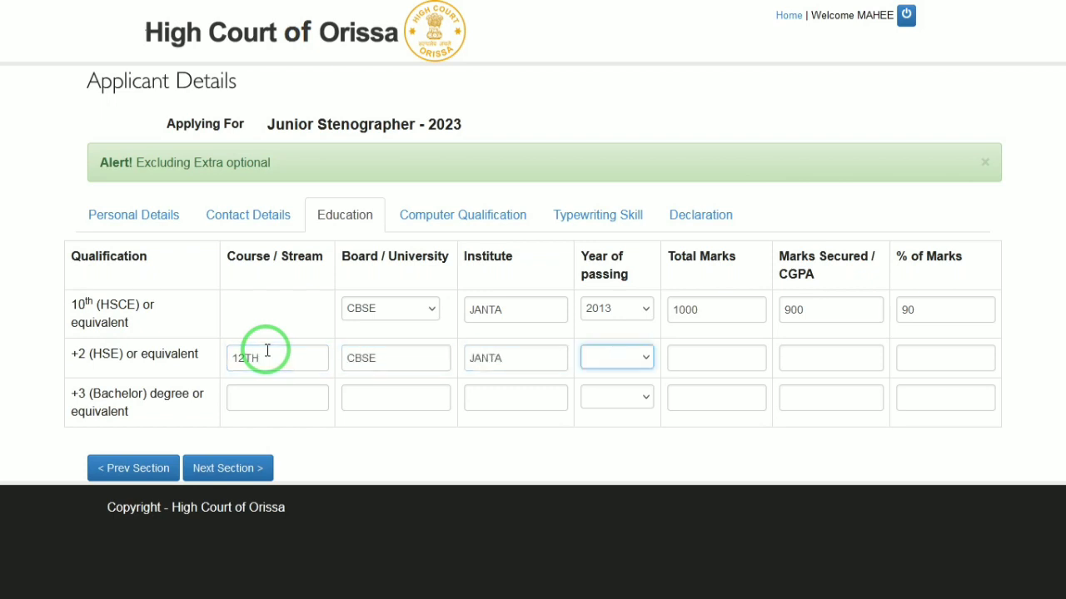
text(2013)
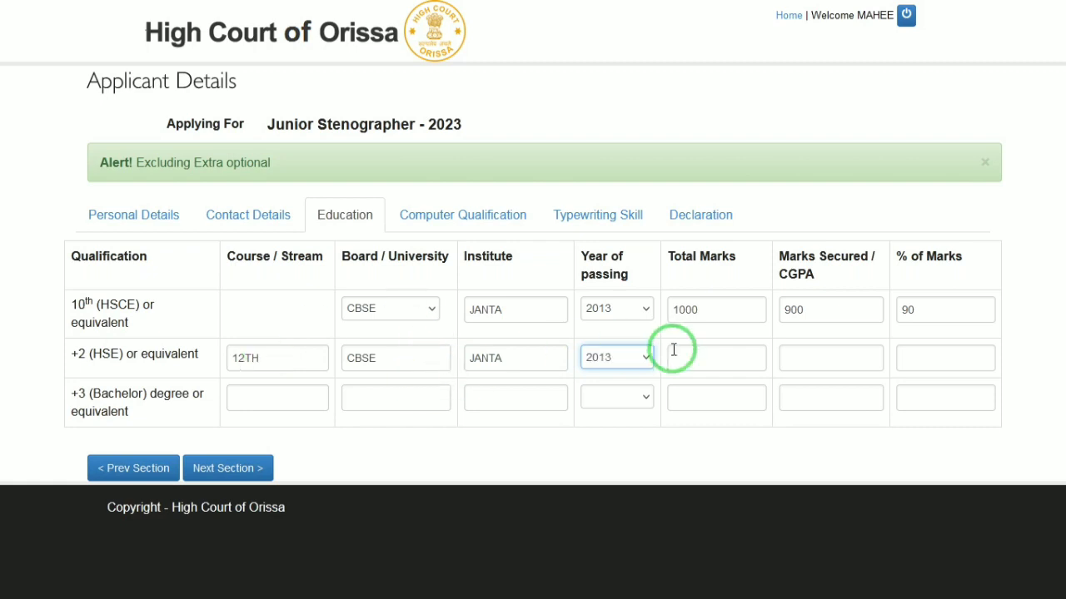
click(646, 360)
key(Down)
key(Down)
key(Return)
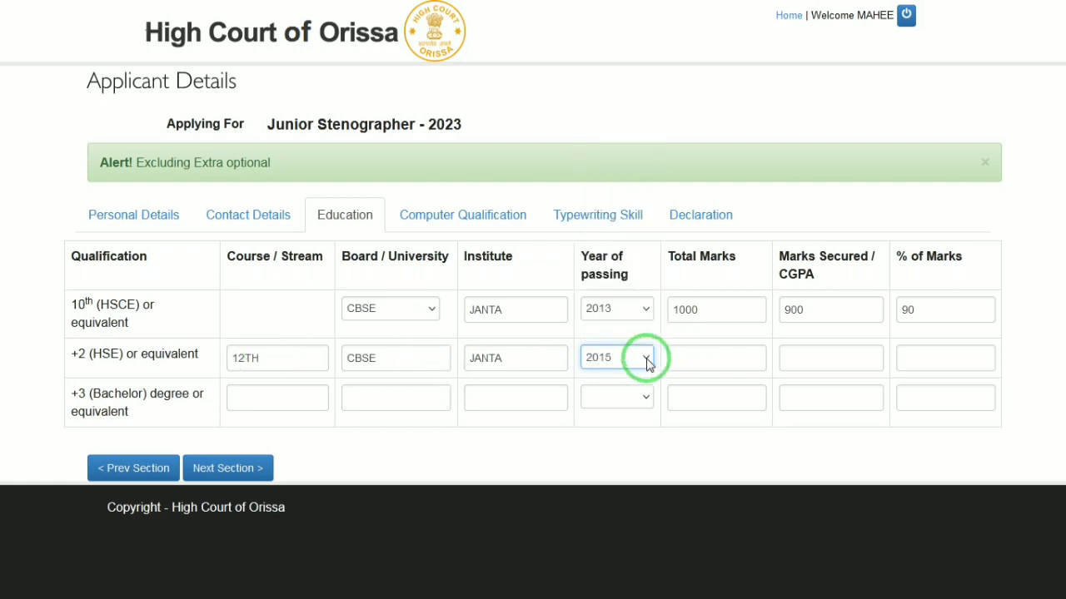
Enter the +2 marks as 850 out of 1000, 85 percent.
click(717, 352)
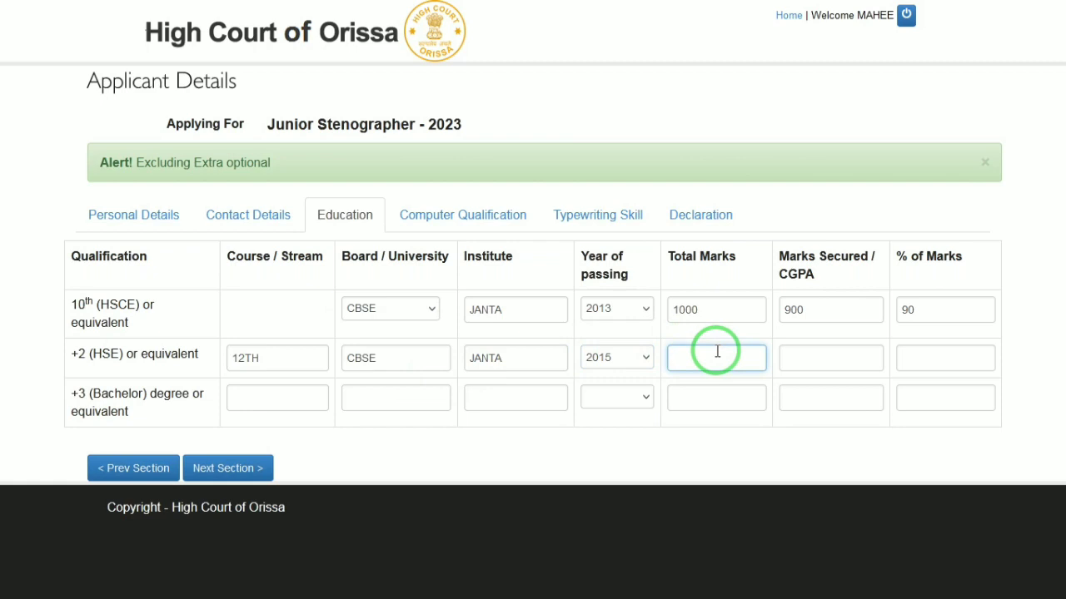
text(1000)
key(Tab)
text(8)
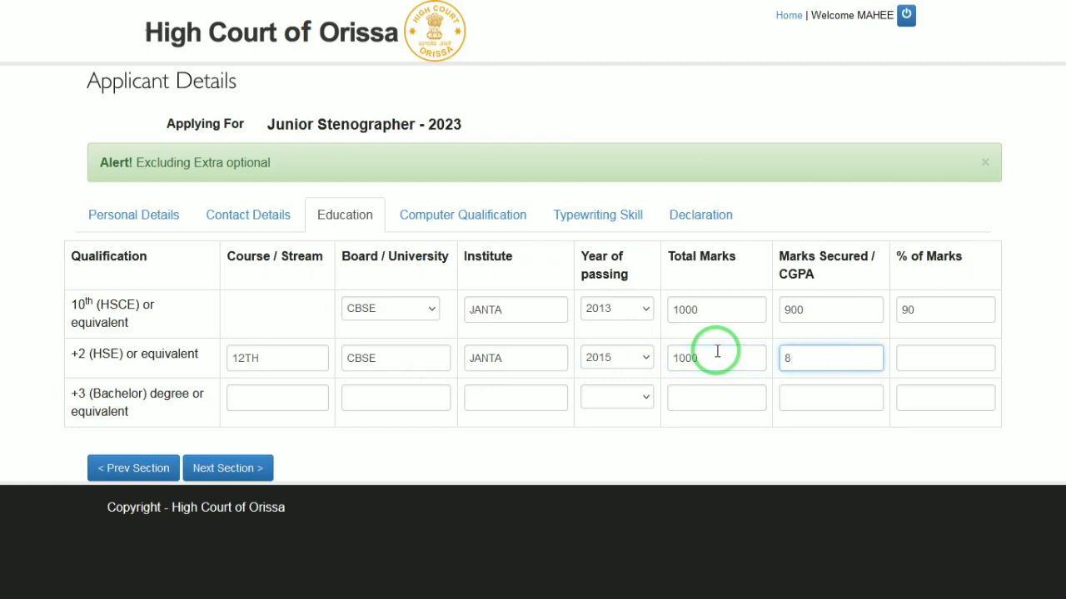
text(50)
key(Tab)
text(85)
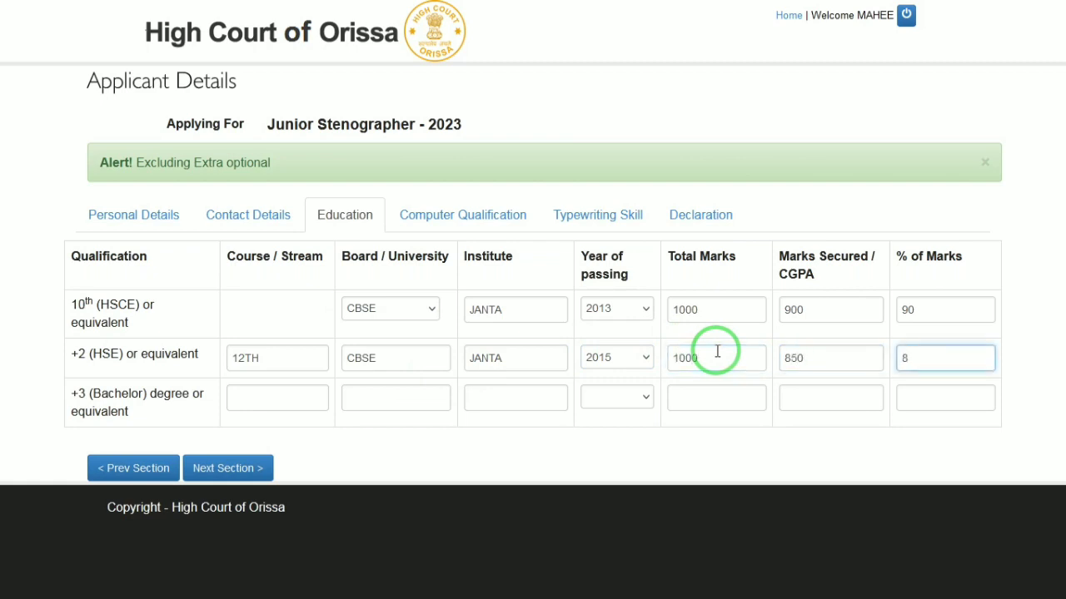
key(Tab)
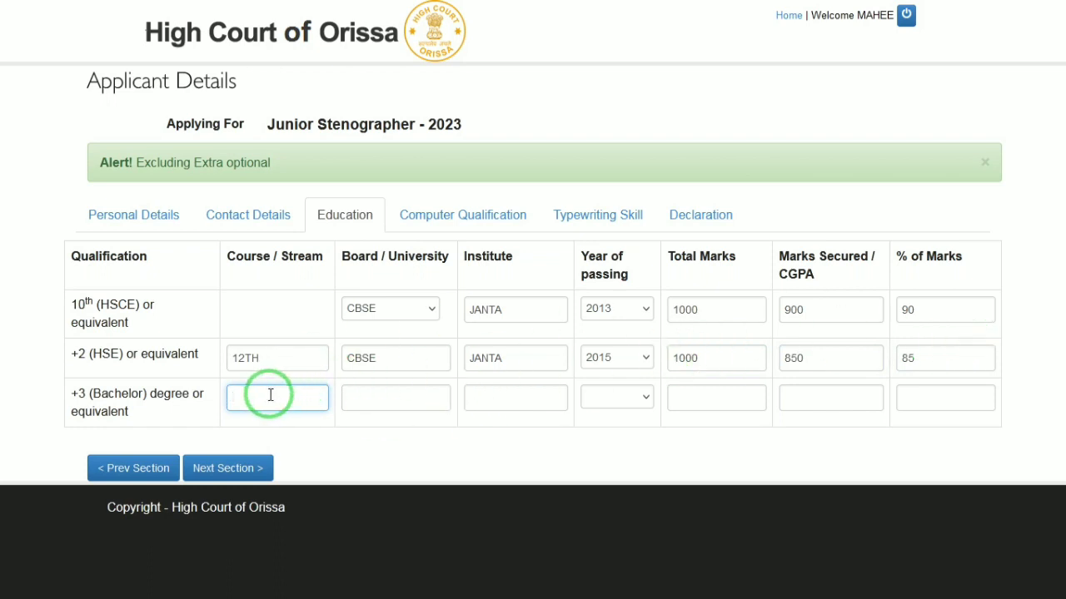
Fill the bachelor's row with BA, DRBRAU AGRA, OASIS and year of passing 2018.
text(BA)
key(Tab)
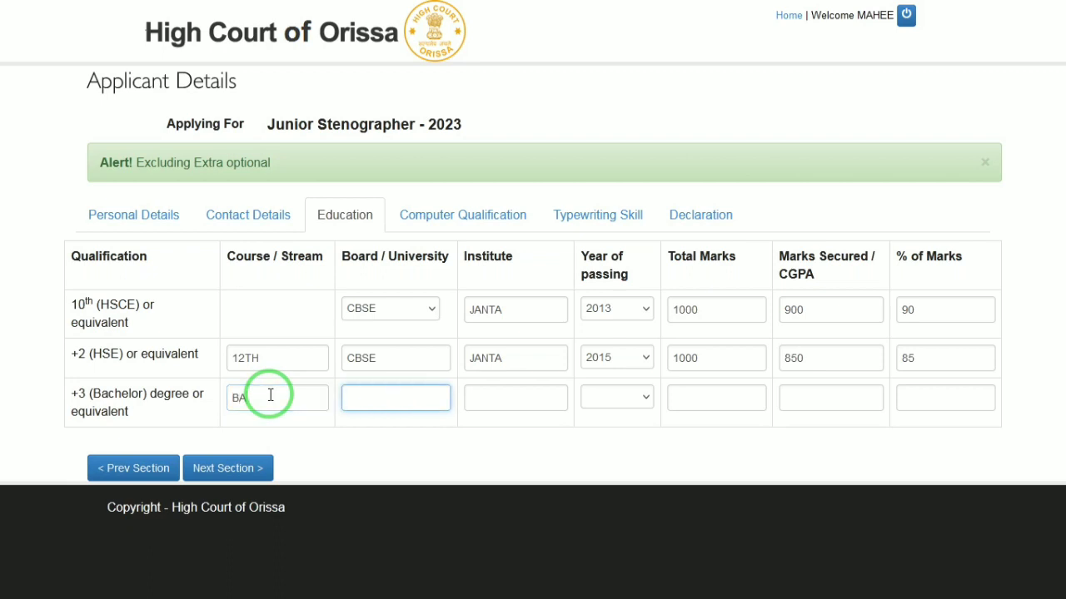
text(DRBRAU AGRA)
key(Tab)
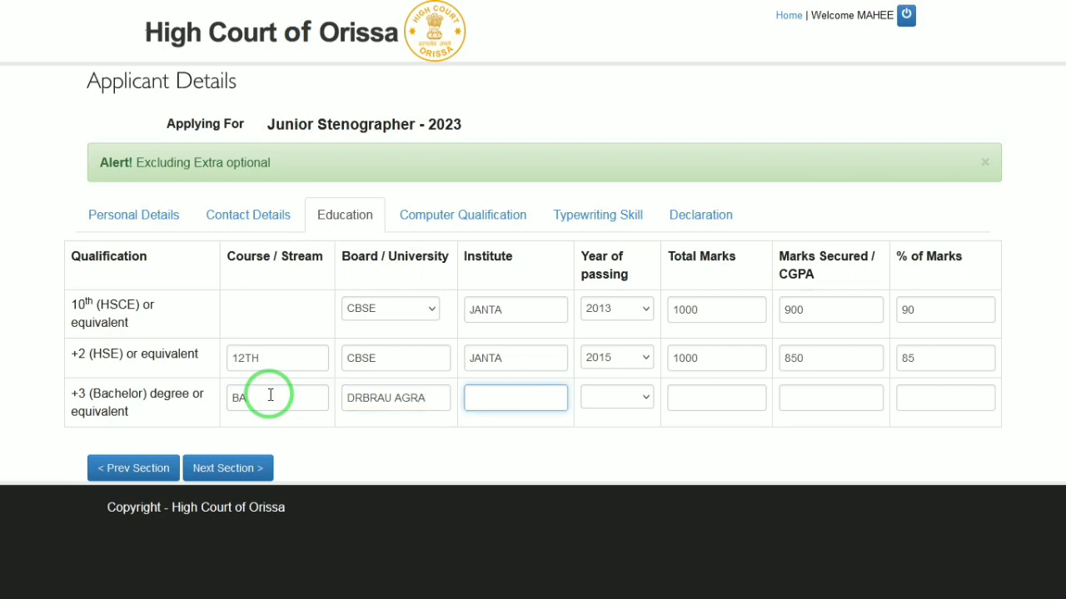
text(OASIS)
key(Tab)
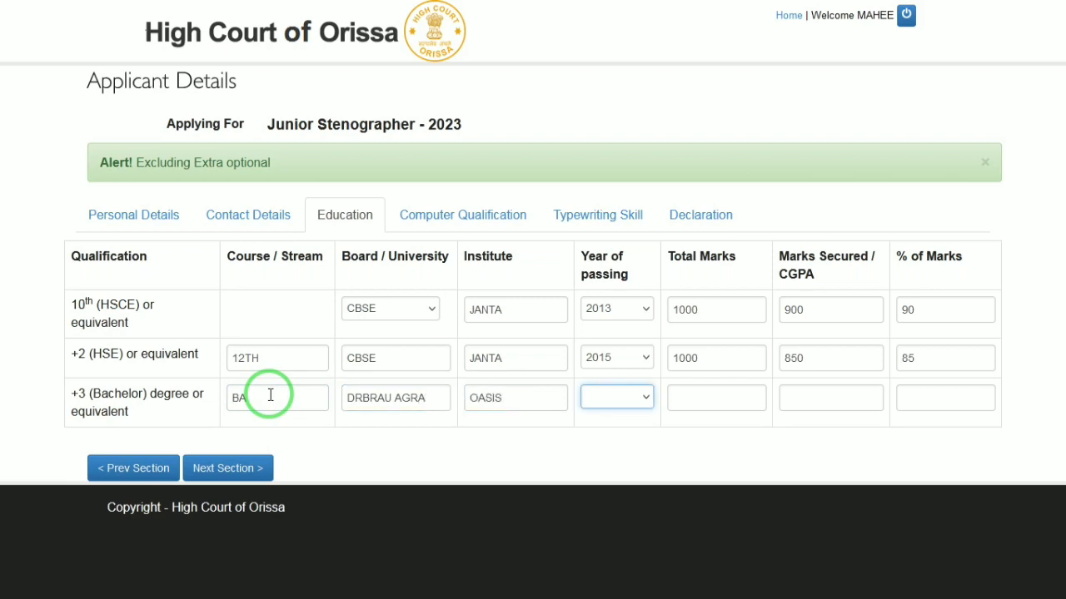
key(Down)
key(Tab)
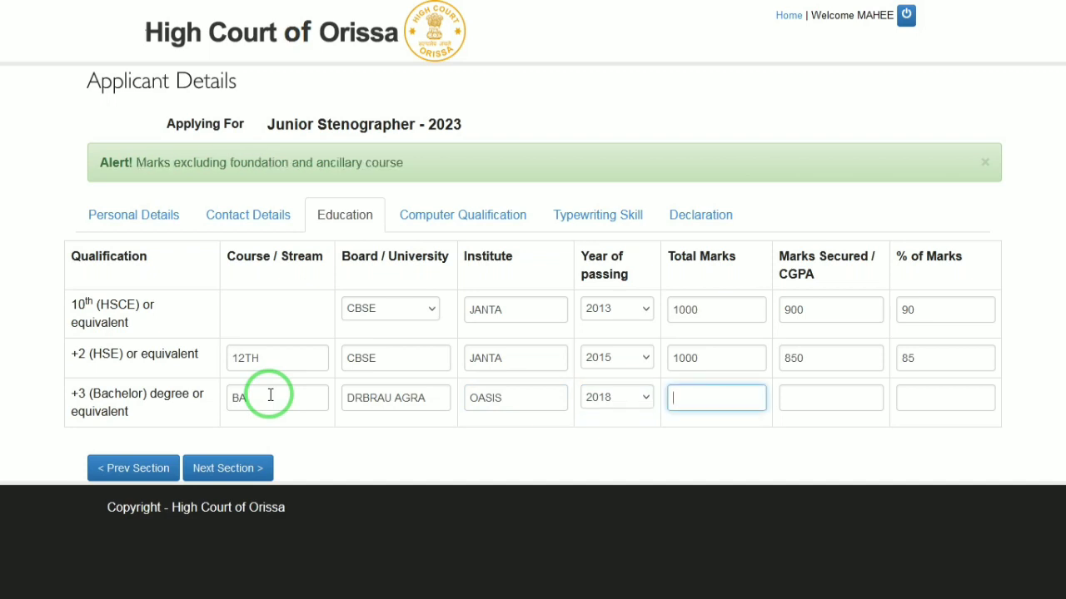
Enter the bachelor's marks as 1800 out of 2000, 90 percent.
text(2000)
text(19)
key(BackSpace)
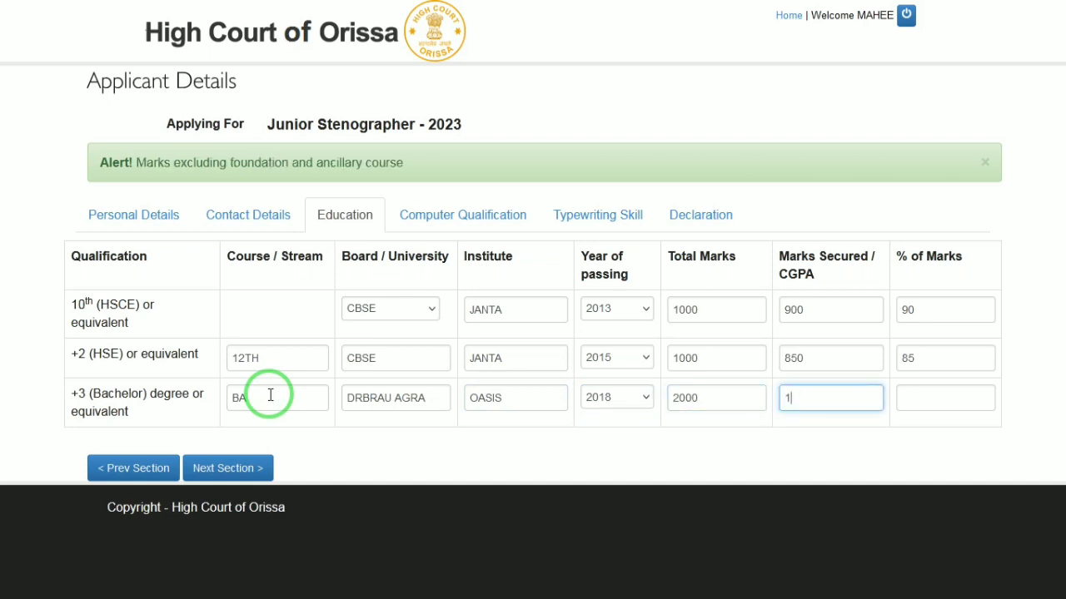
text(800)
key(Tab)
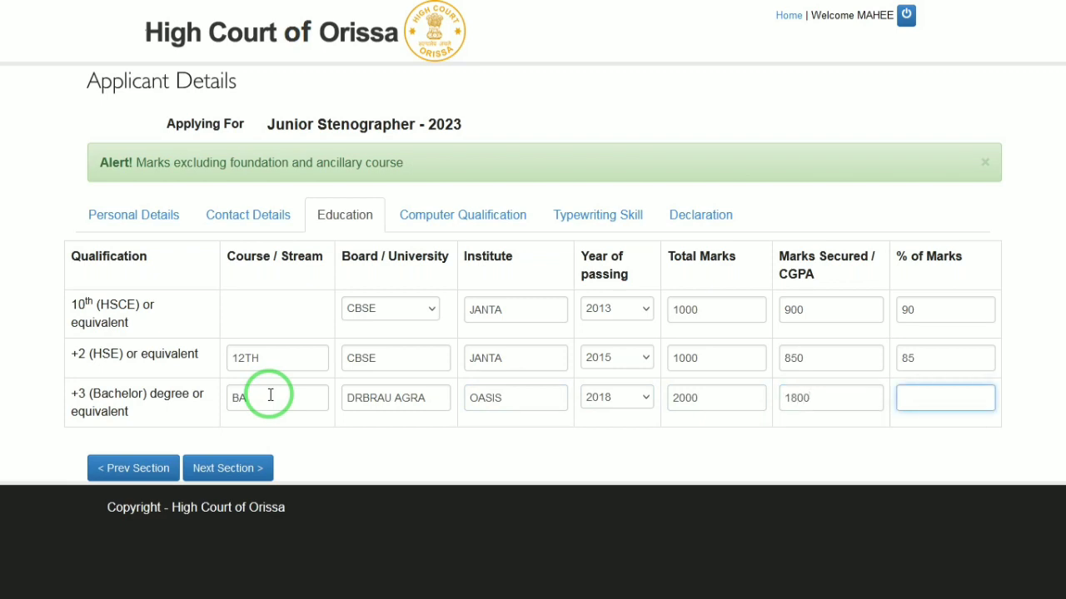
text(80)
key(BackSpace)
key(BackSpace)
text(90)
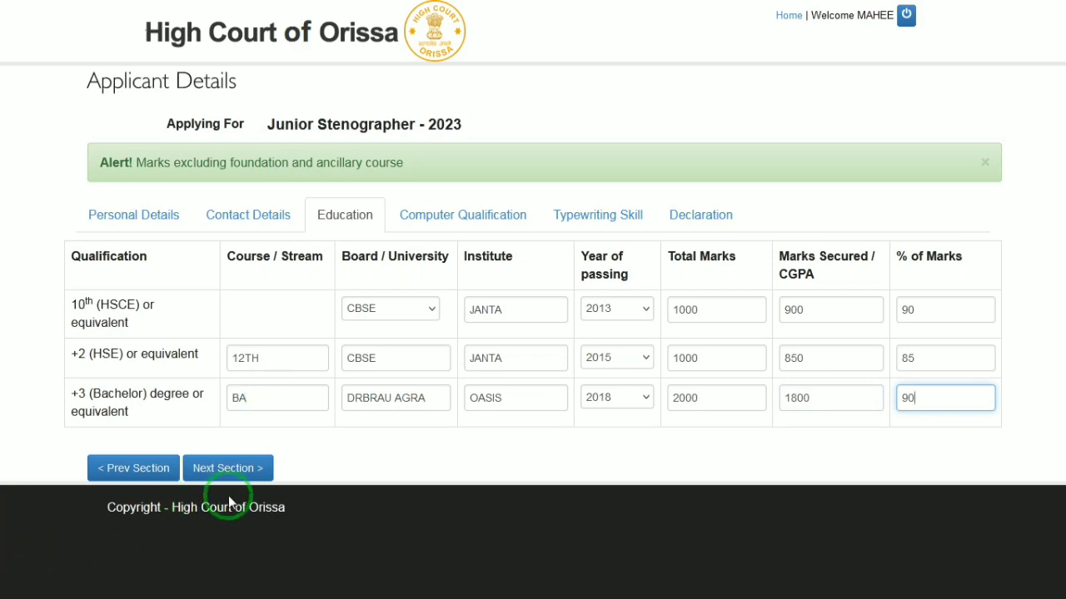
Enter course CCC with institute DOECCC in the first Computer Qualification row.
click(228, 471)
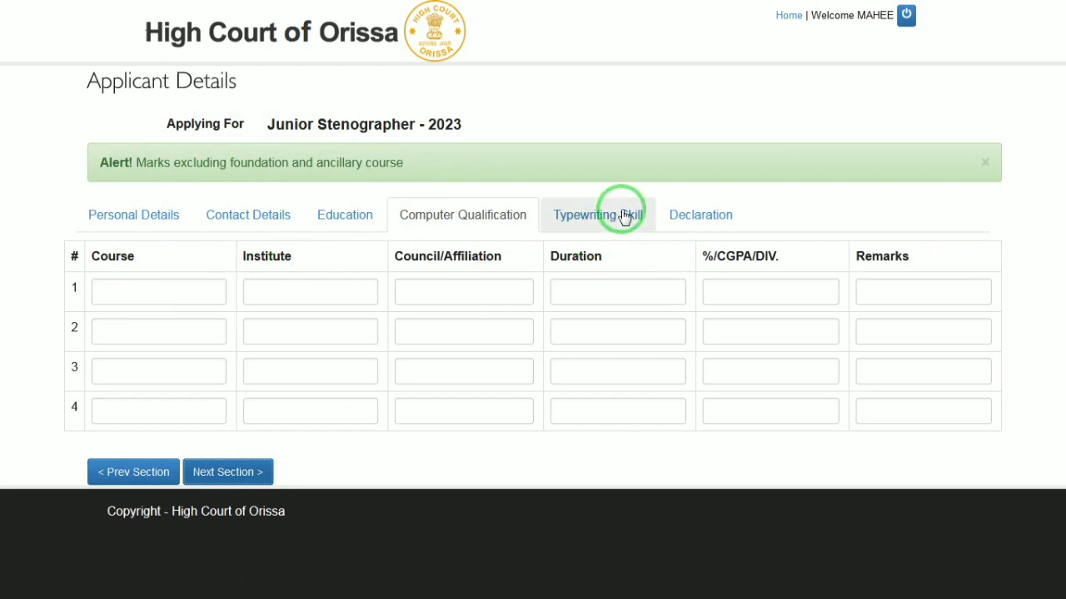
click(151, 286)
text(BA)
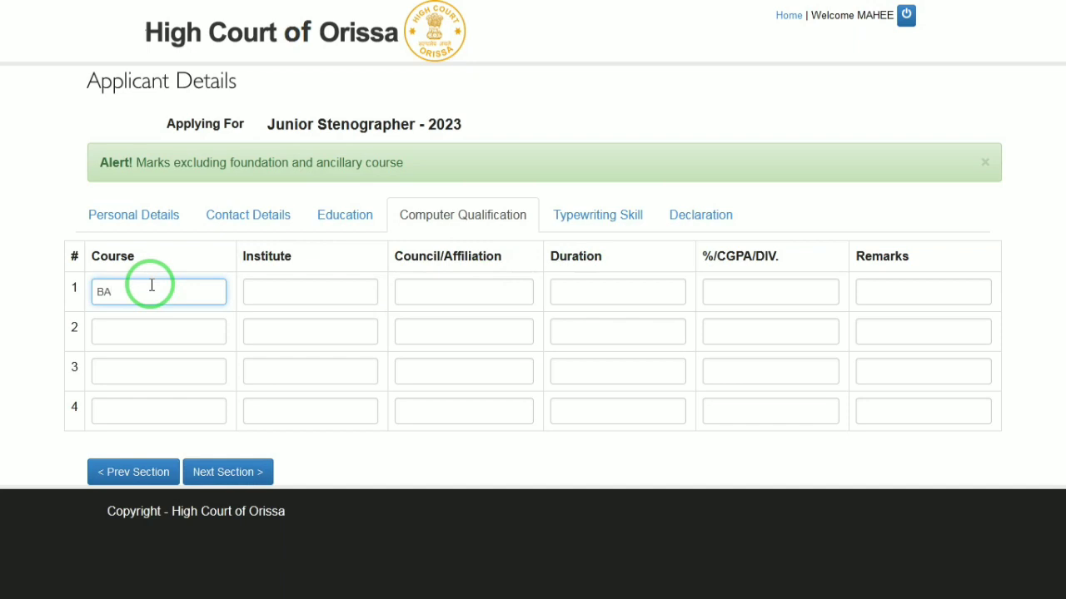
key(BackSpace)
key(BackSpace)
text(CCC)
key(Tab)
text(D)
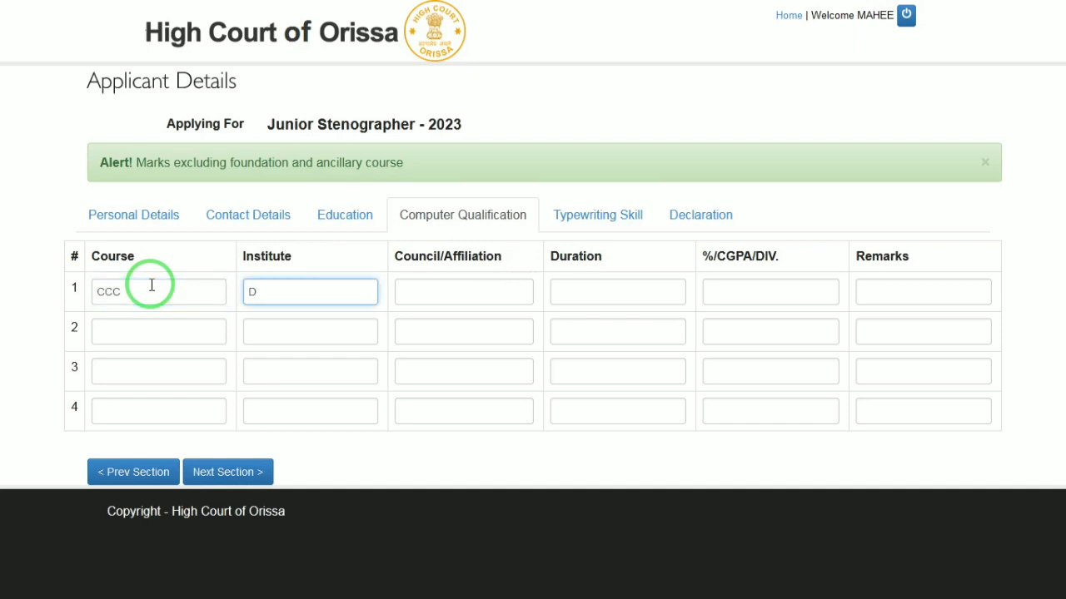
text(OECCC)
key(Tab)
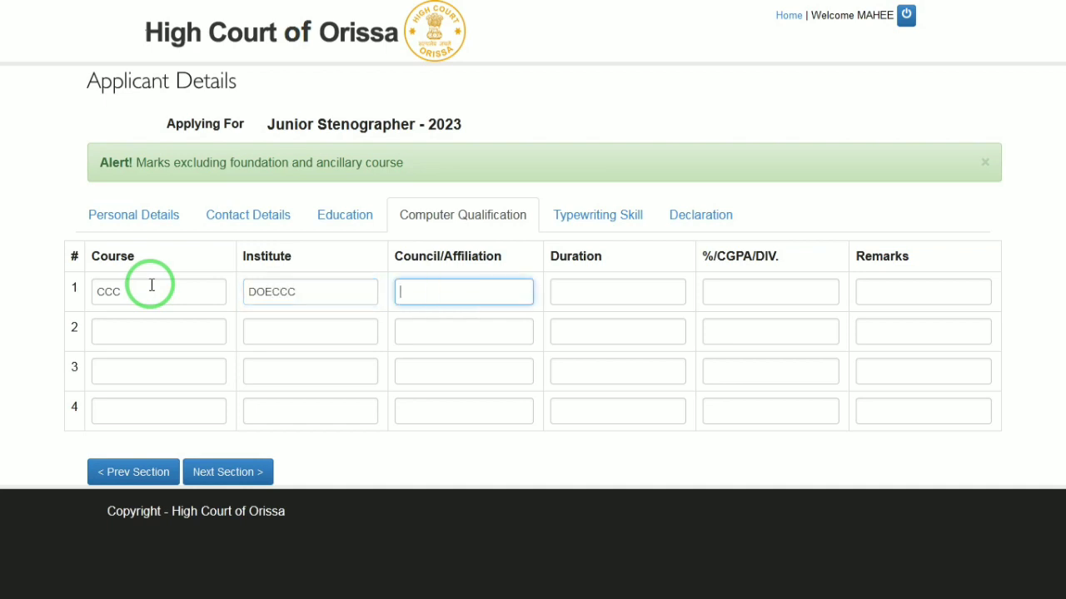
Complete the row with affiliation DOECCC, duration 3 MONTH and 98 percent.
text(DOECCC)
key(Tab)
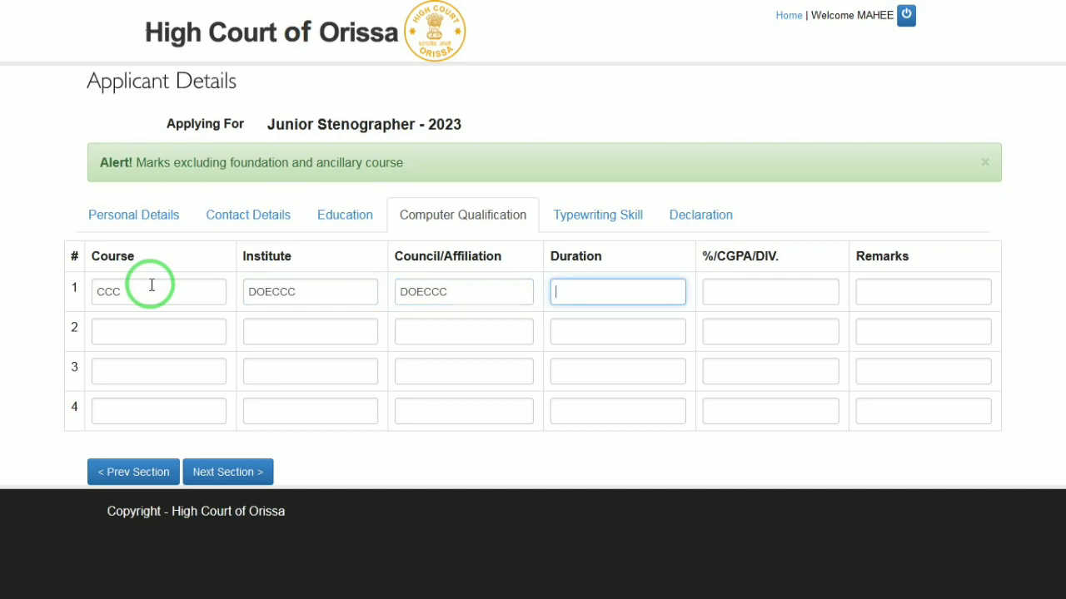
text(3 MONTH)
key(Tab)
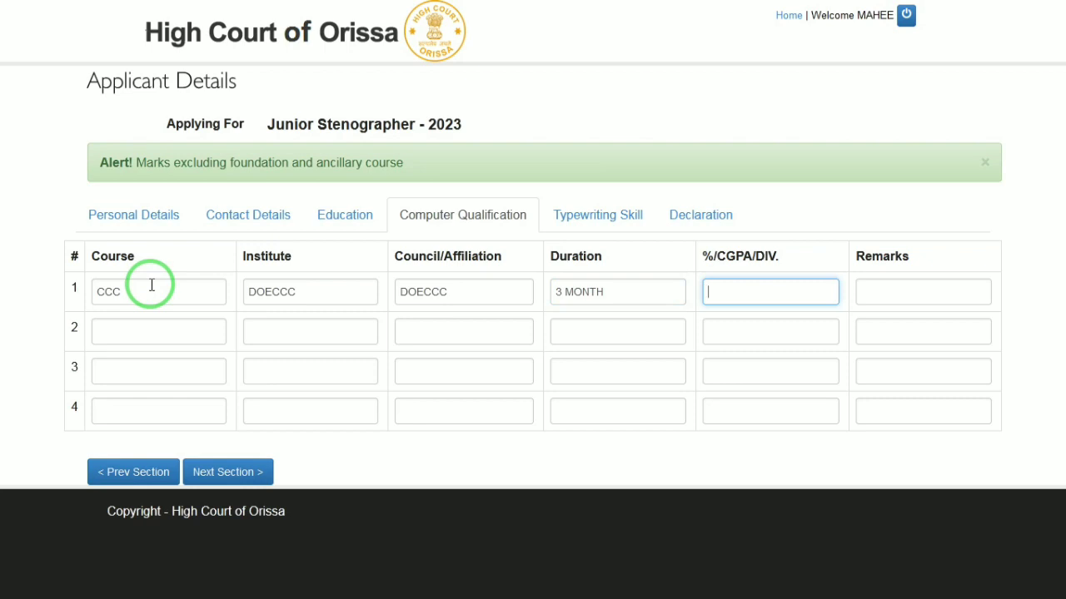
text(98)
key(Tab)
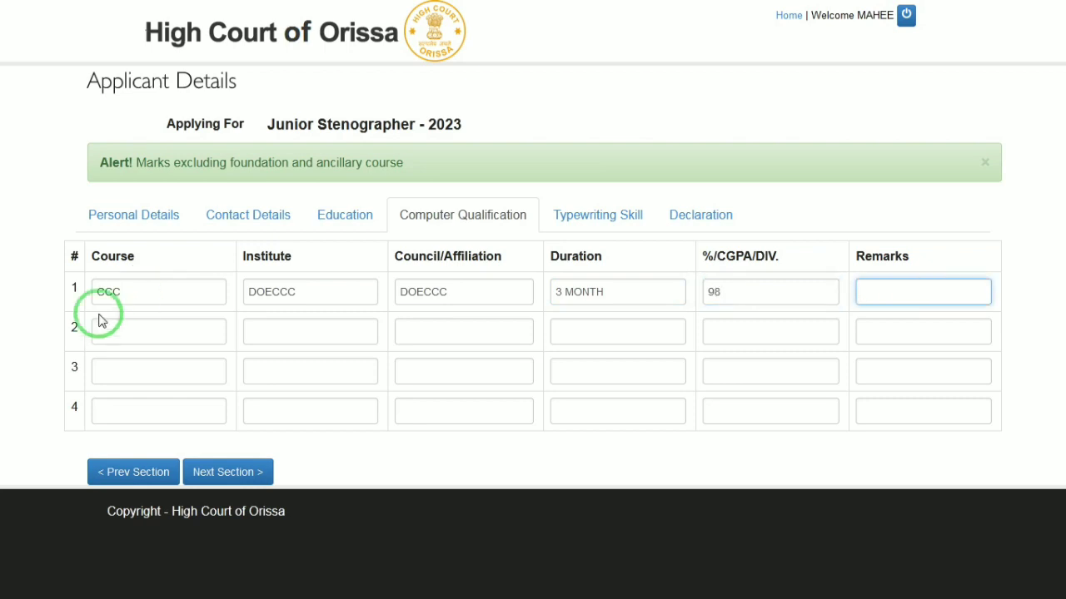
click(223, 480)
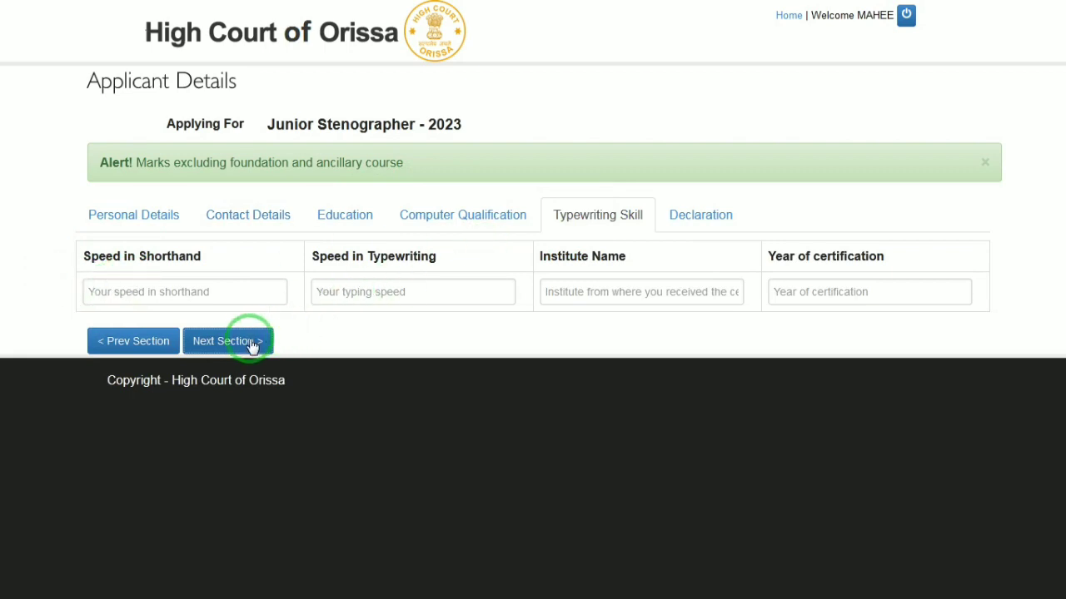
Enter shorthand speed 95, typewriting speed 95 and institute OASIS as typewriting skills.
click(245, 345)
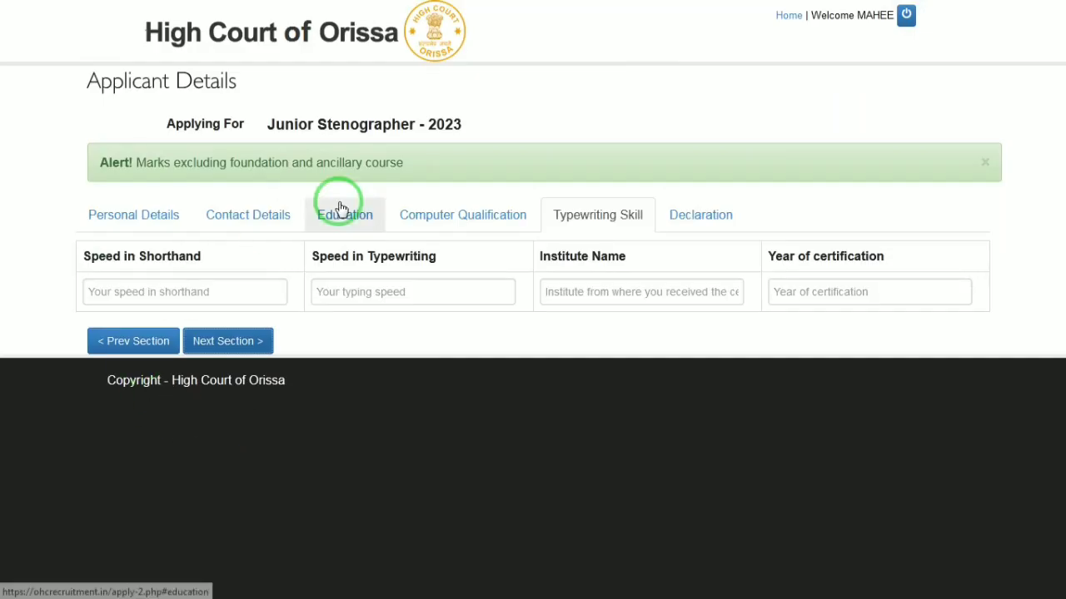
click(134, 289)
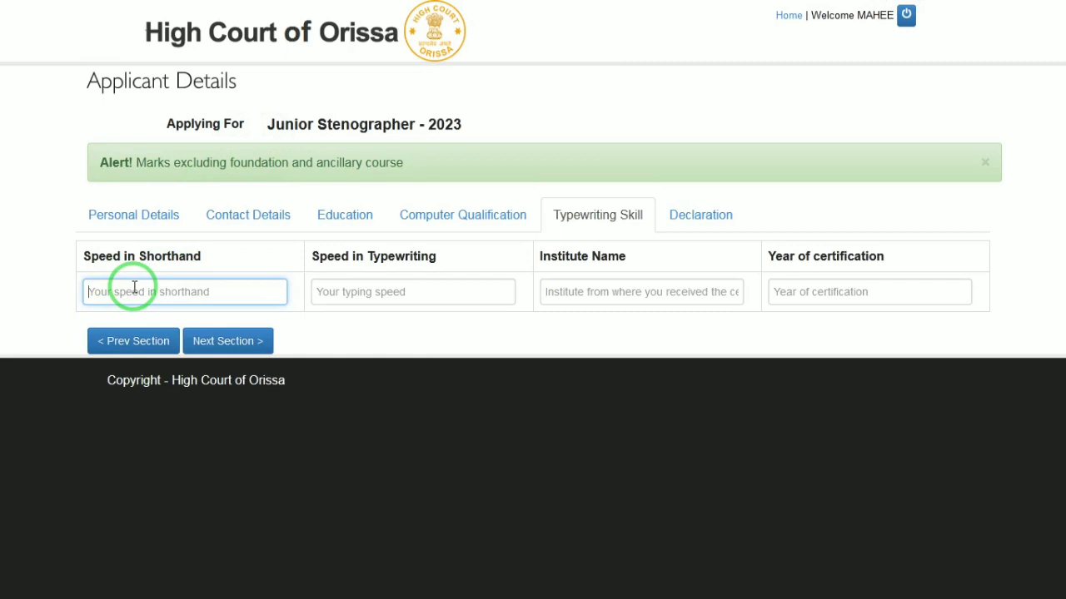
text(95)
key(Tab)
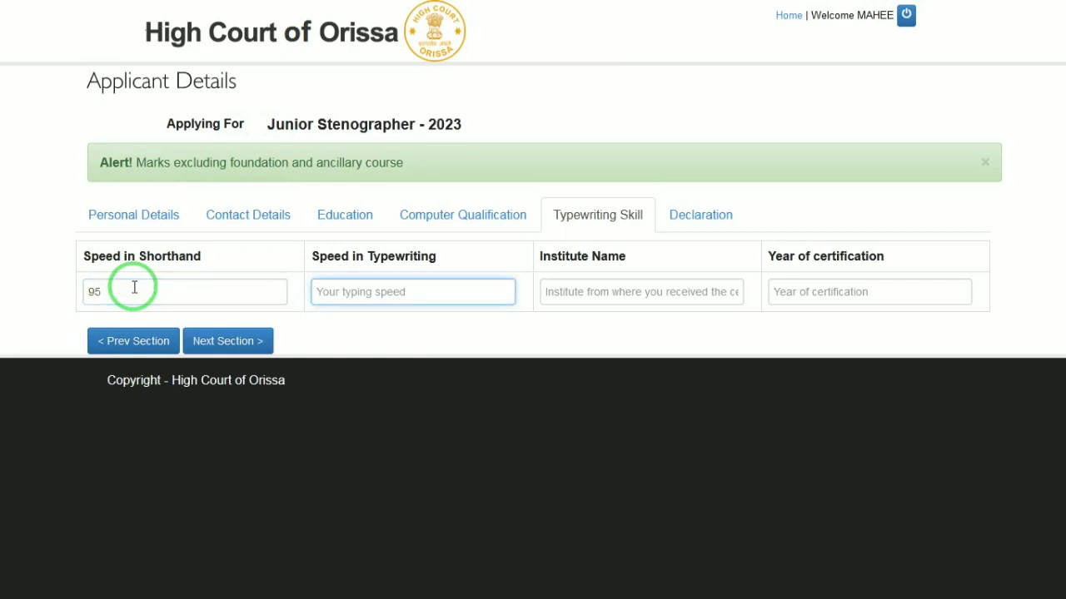
text(95)
key(Tab)
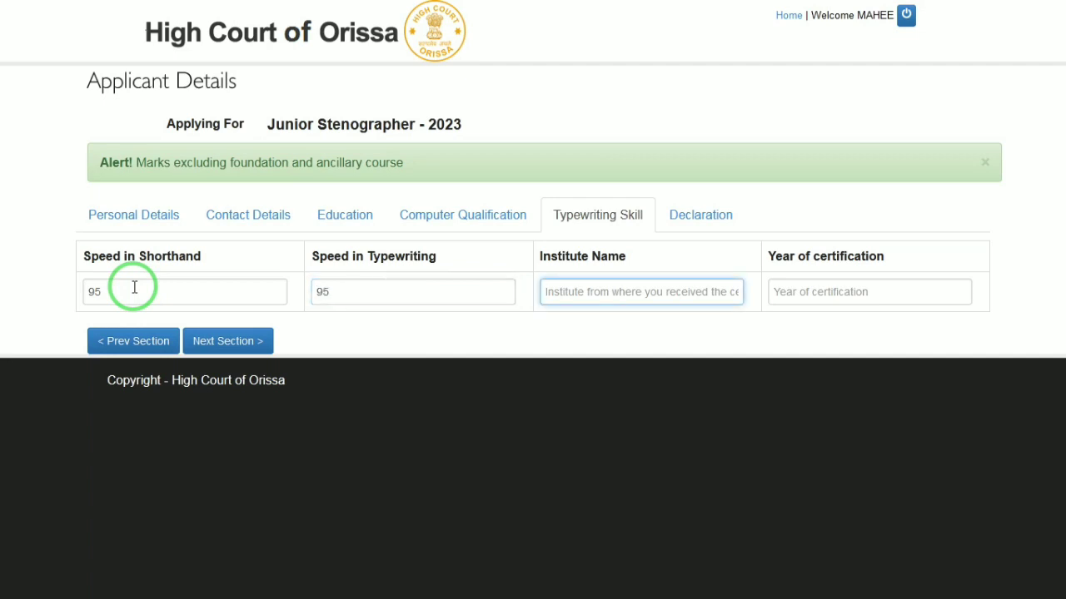
text(OASIS)
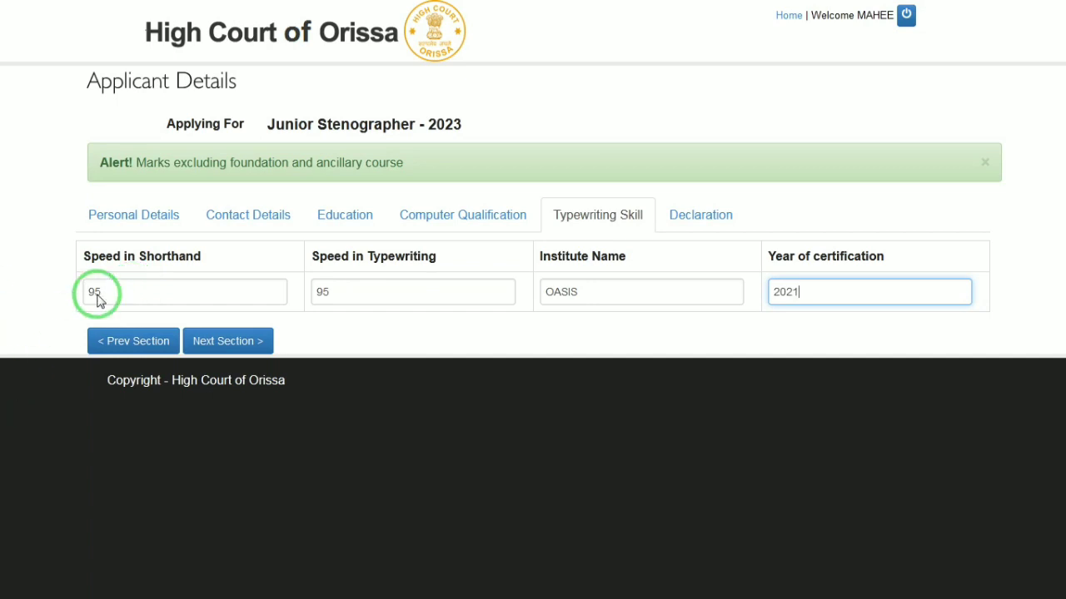
click(234, 342)
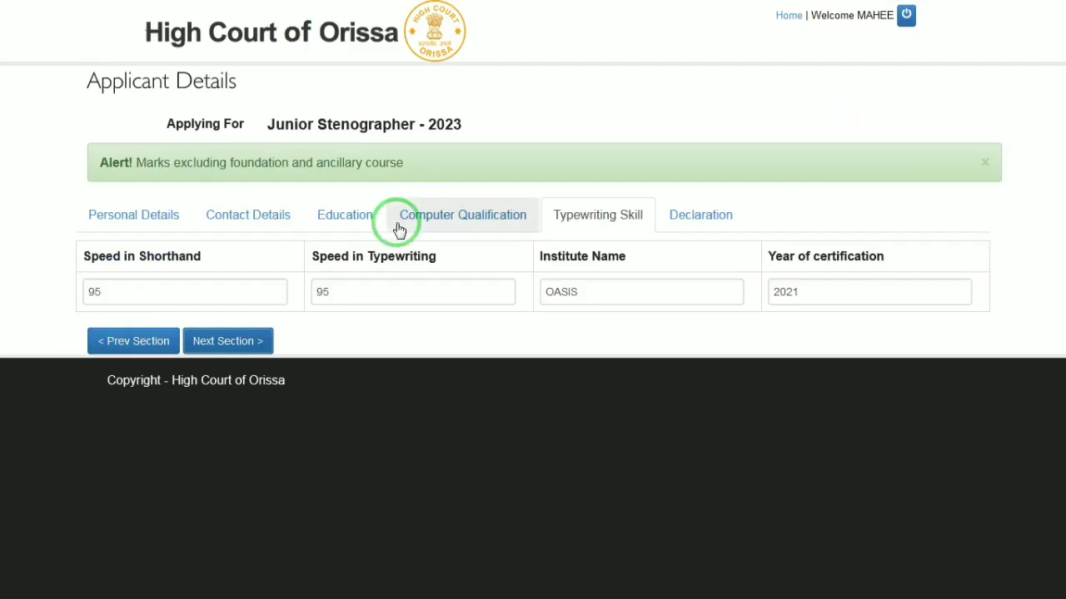
On the Declaration tab, pick 28 October 2023 as the certificate issue date, accept the declaration and save.
click(700, 213)
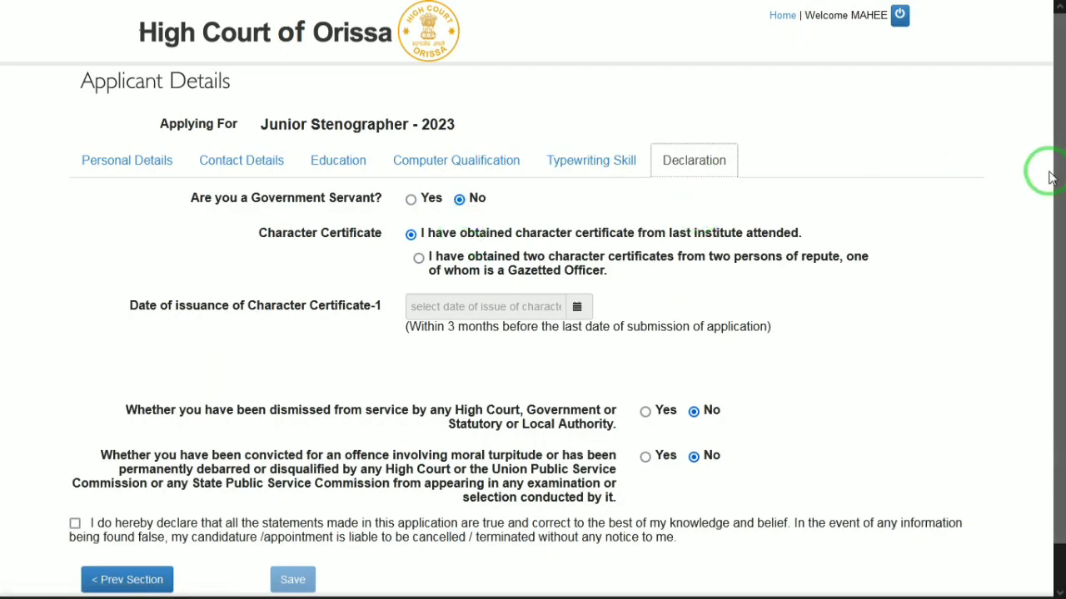
drag(1053, 146, 1054, 178)
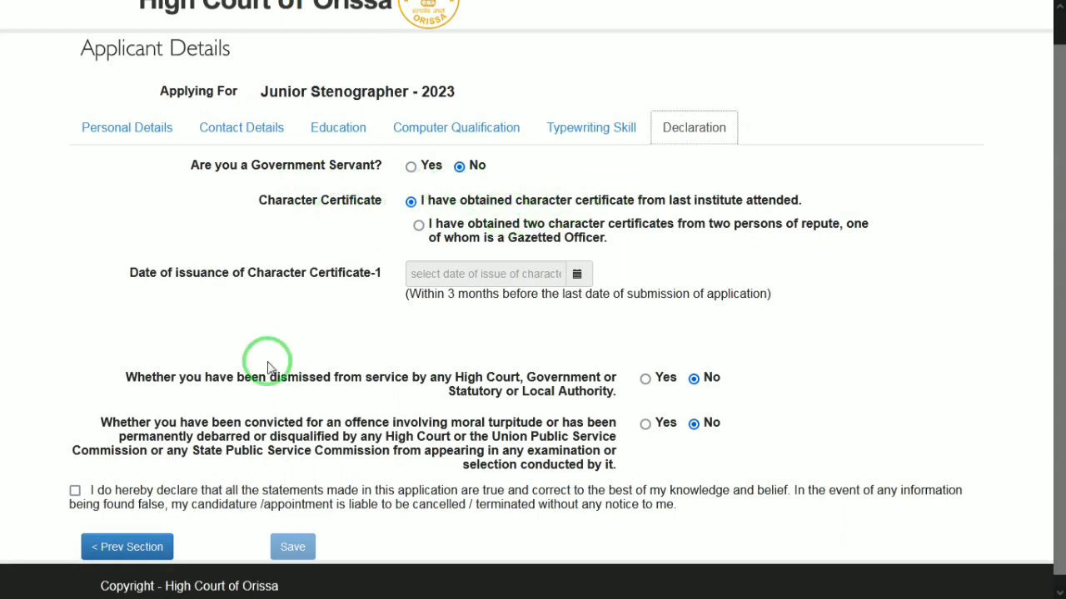
click(576, 274)
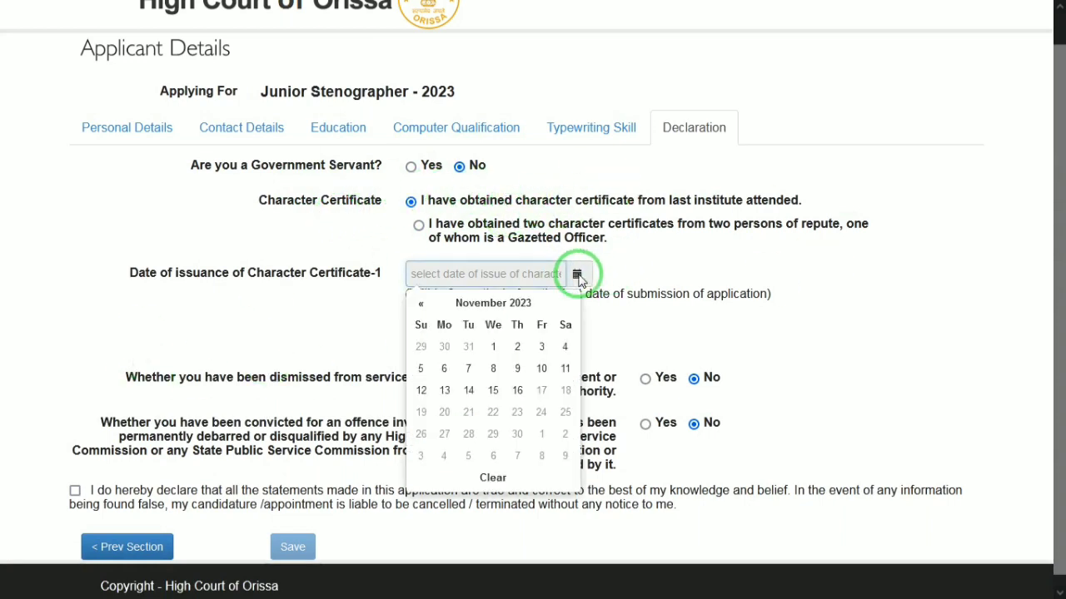
click(489, 303)
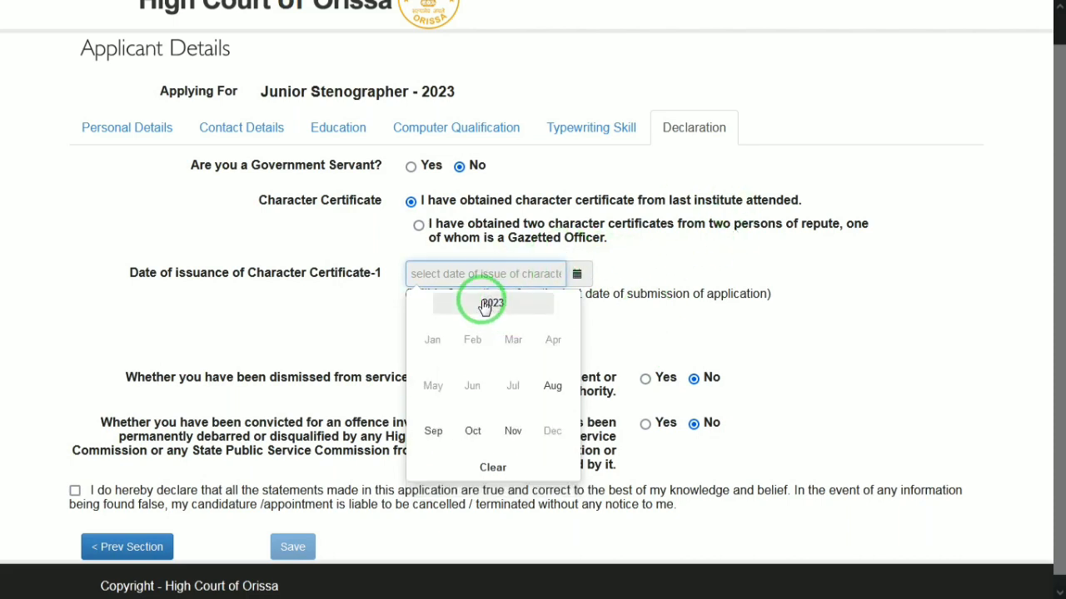
click(485, 303)
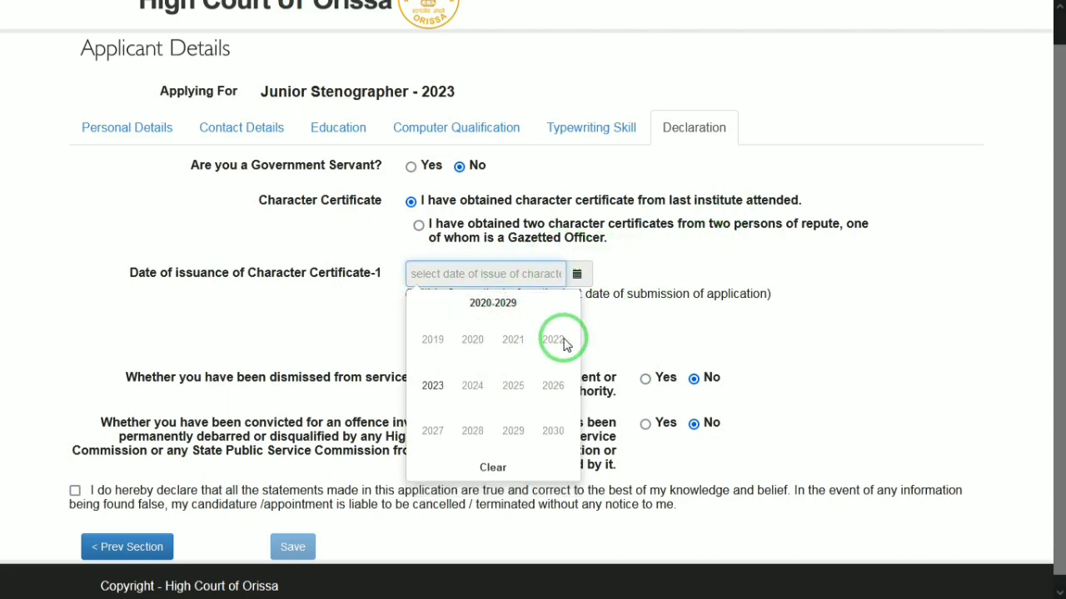
click(427, 388)
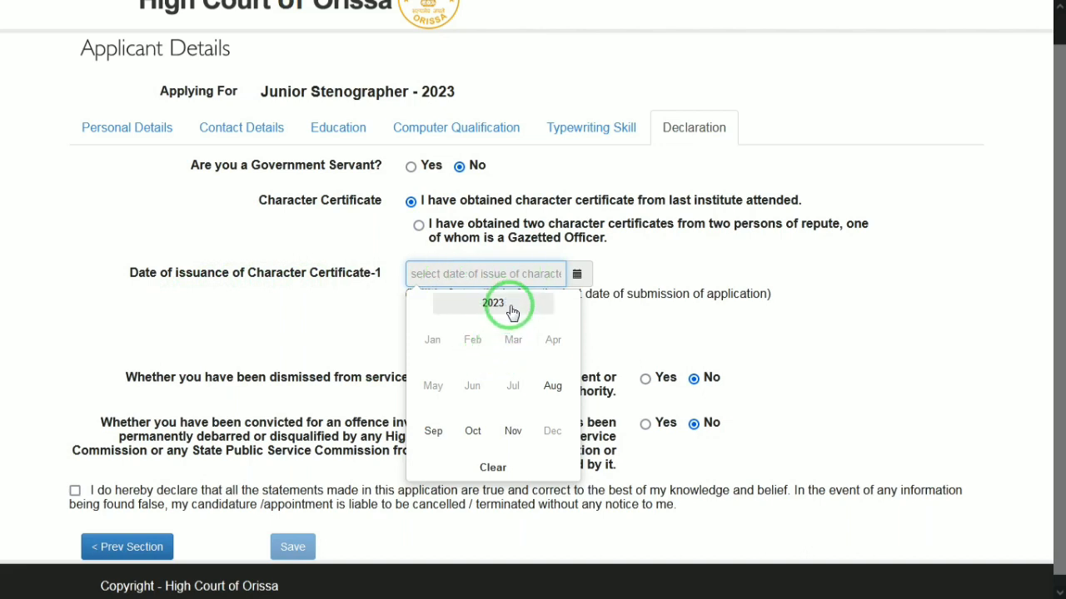
click(473, 430)
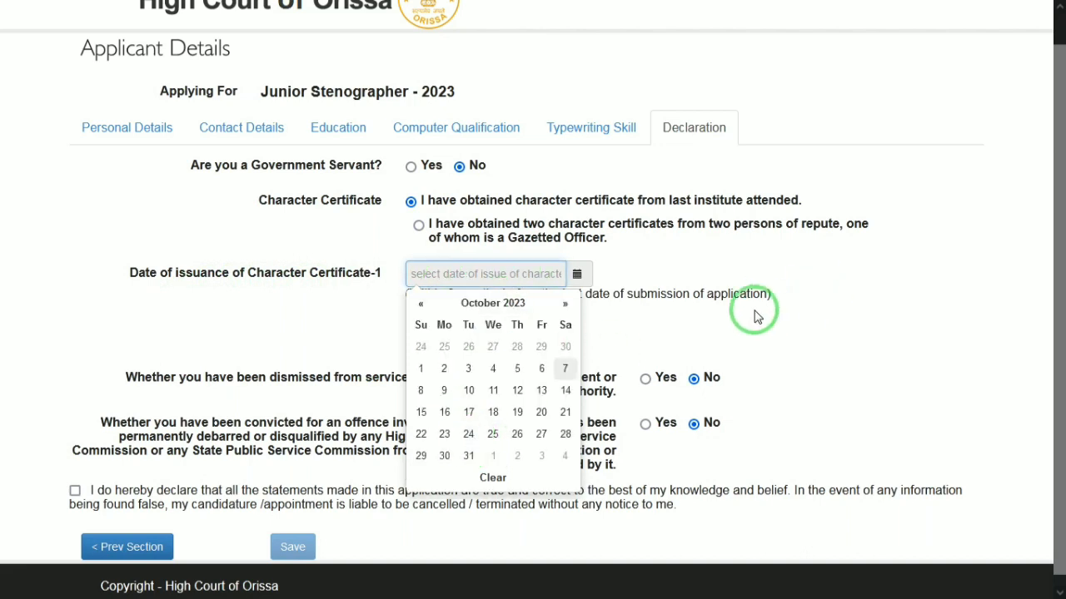
click(565, 434)
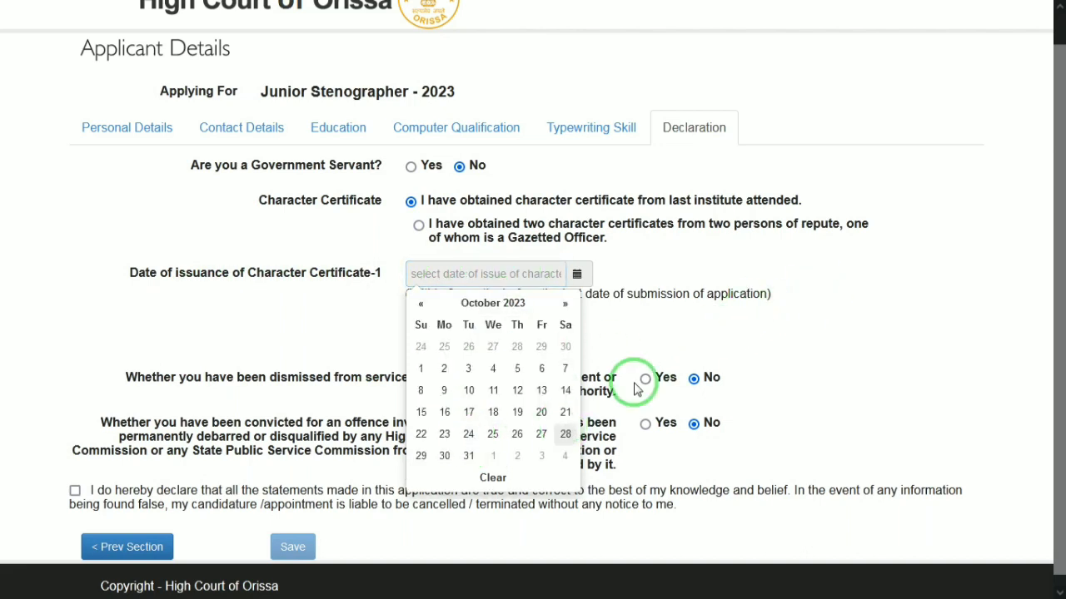
scroll(1053, 348, down, 1)
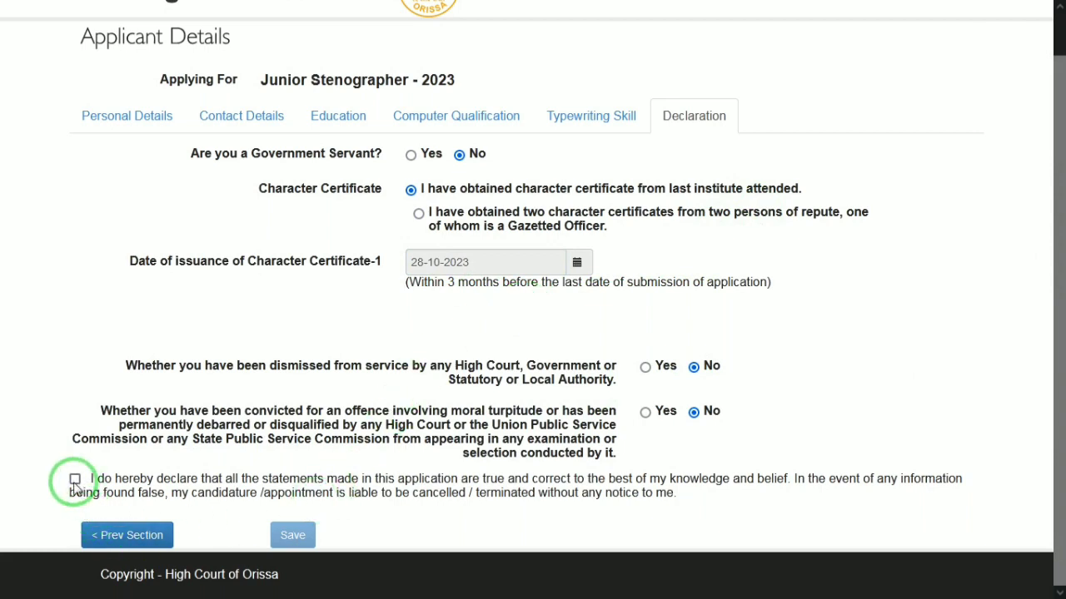
click(292, 535)
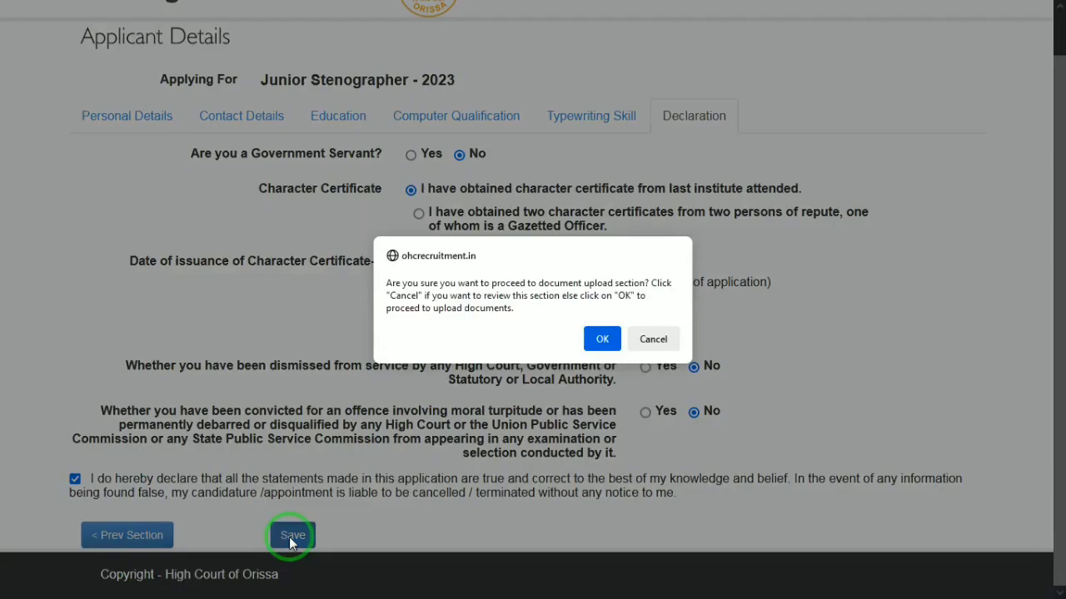
Confirm proceeding, review the application preview to the end, and save it with Save / Update.
click(600, 339)
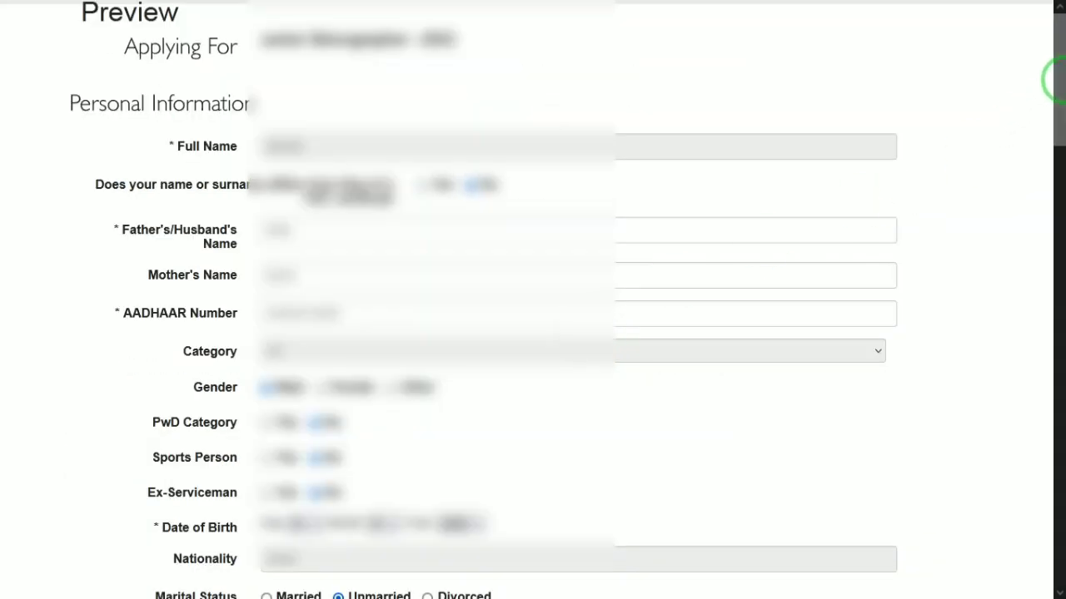
drag(1058, 84, 1058, 252)
drag(1053, 409, 1054, 516)
drag(1064, 453, 1064, 509)
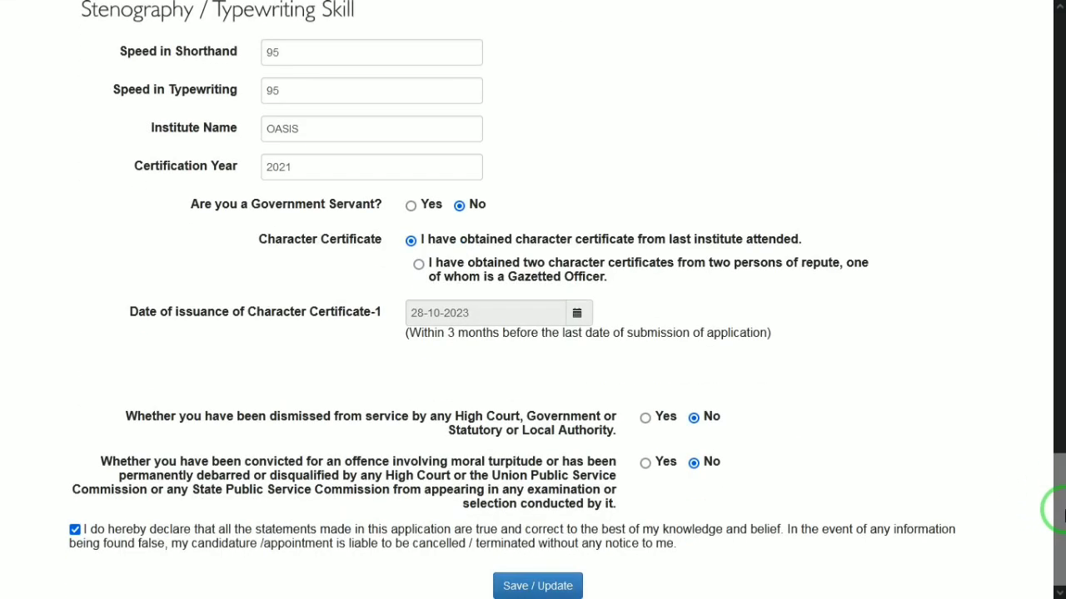
click(538, 586)
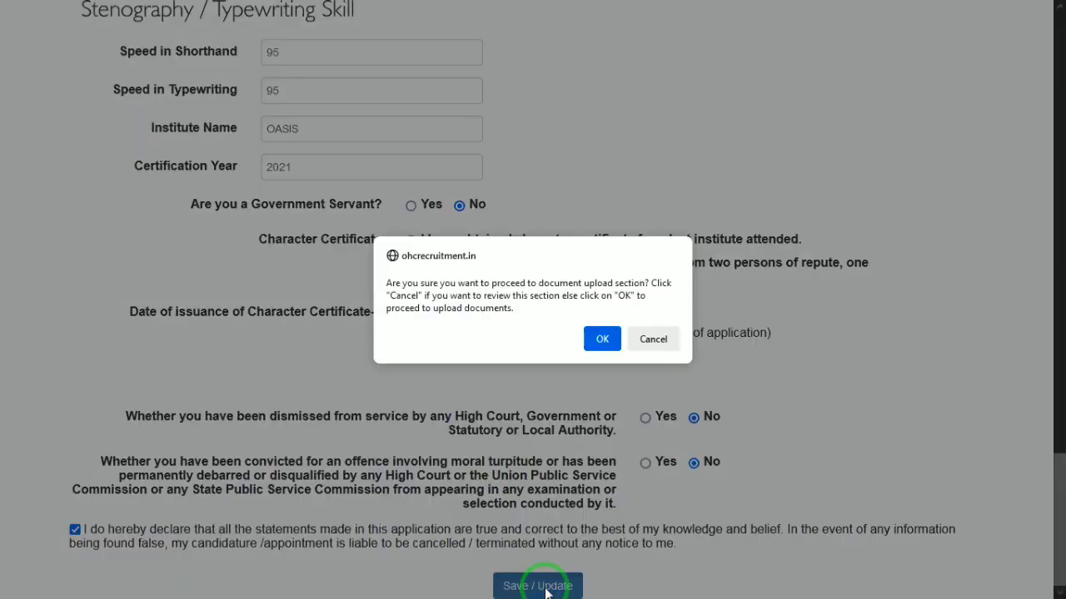
click(603, 339)
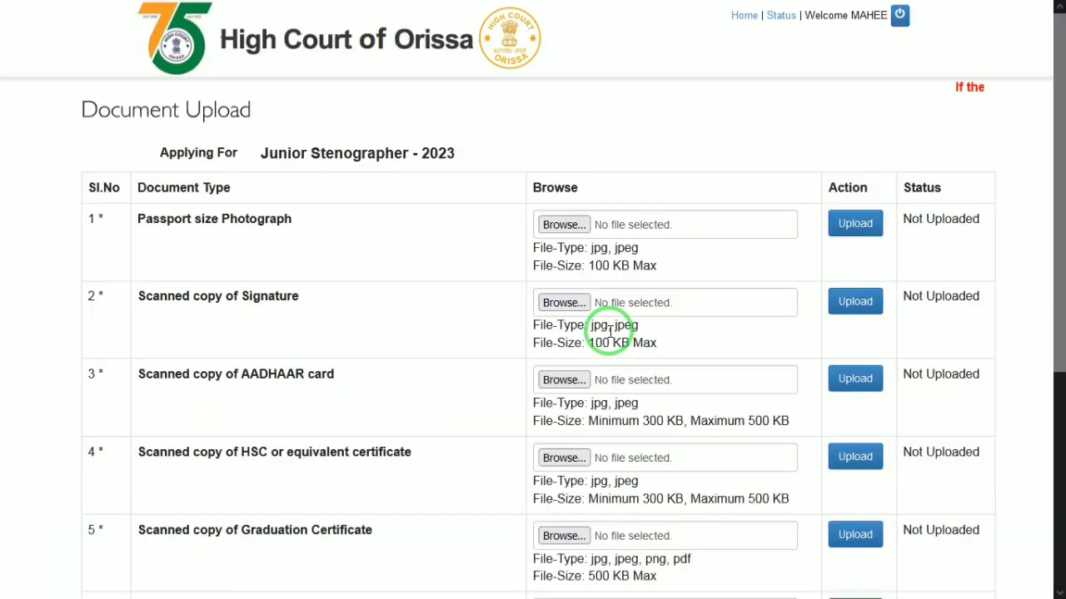
click(685, 237)
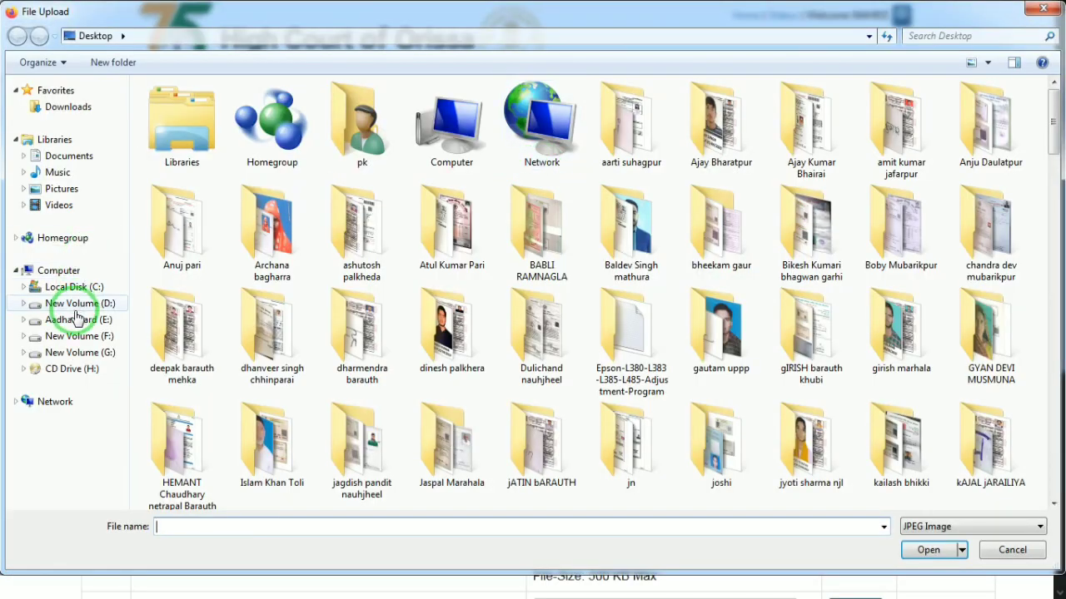
click(77, 308)
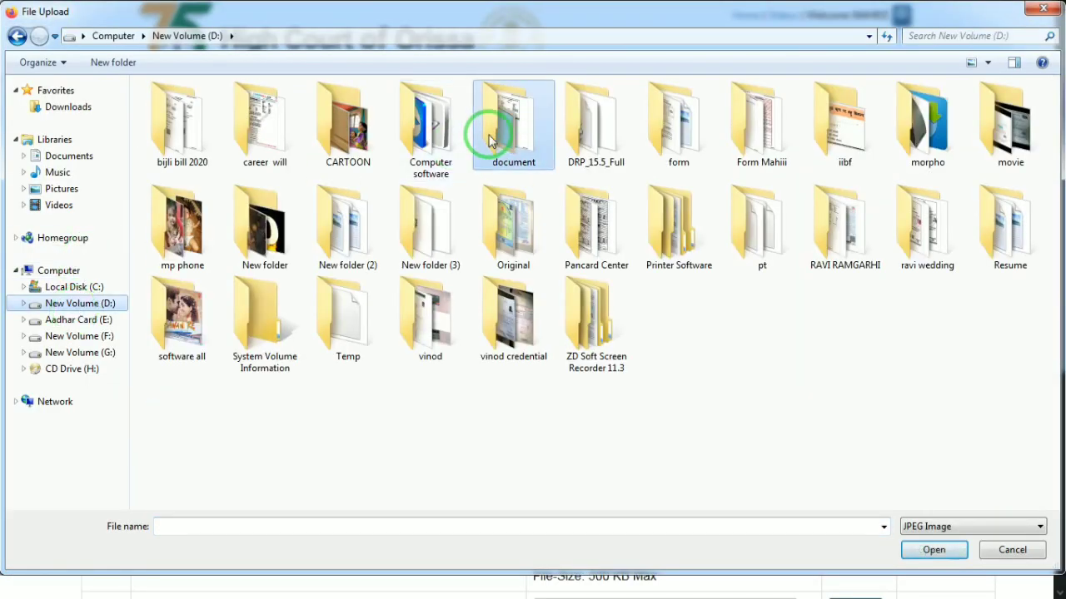
double_click(490, 136)
click(512, 140)
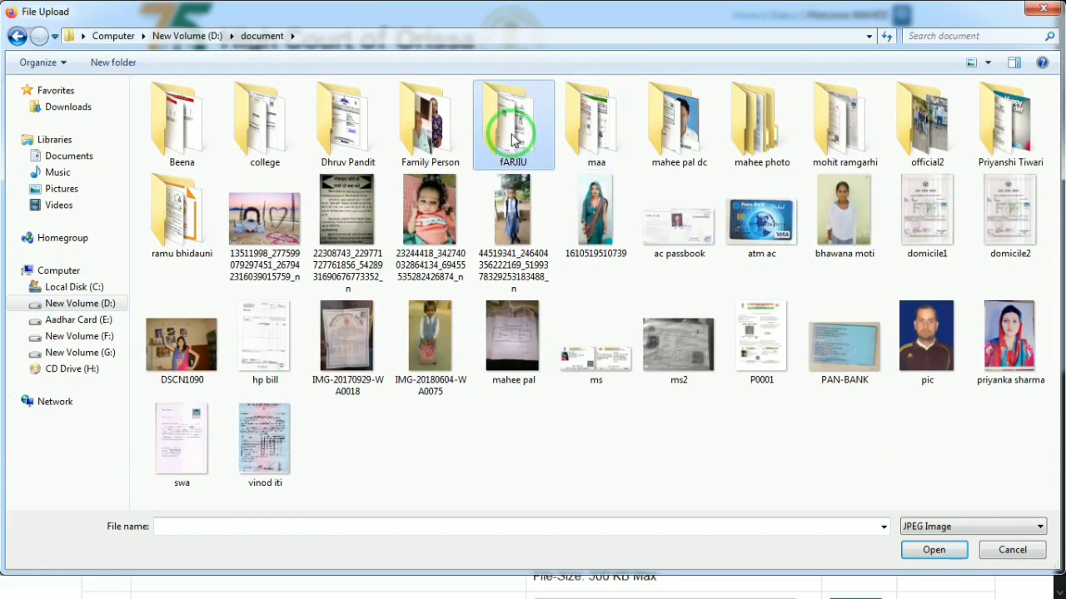
double_click(681, 108)
double_click(260, 224)
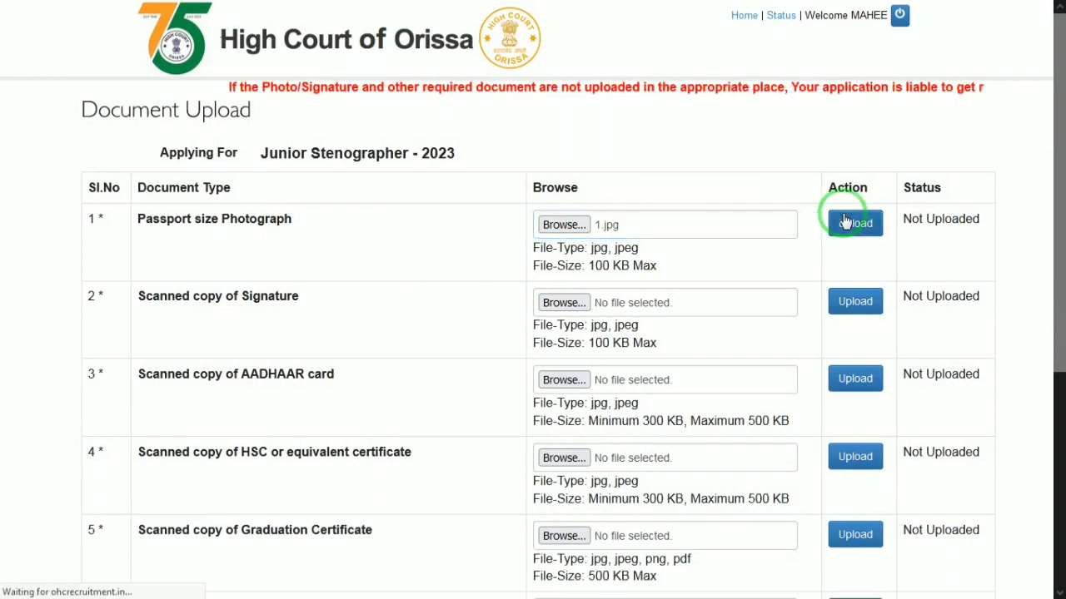
Upload image 2 from the same folder as the signature.
click(563, 387)
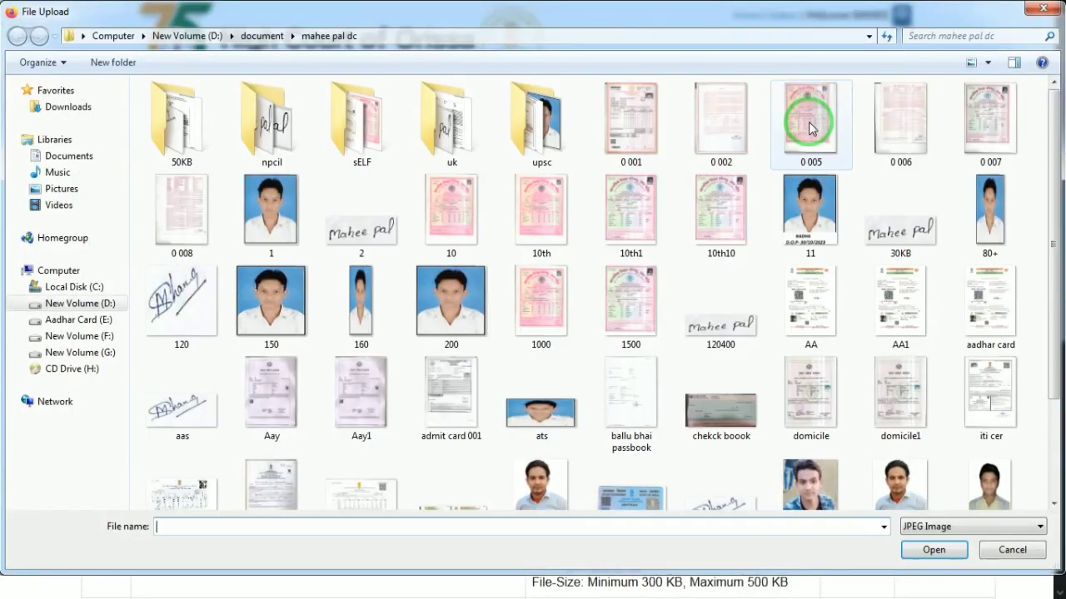
double_click(339, 218)
click(879, 381)
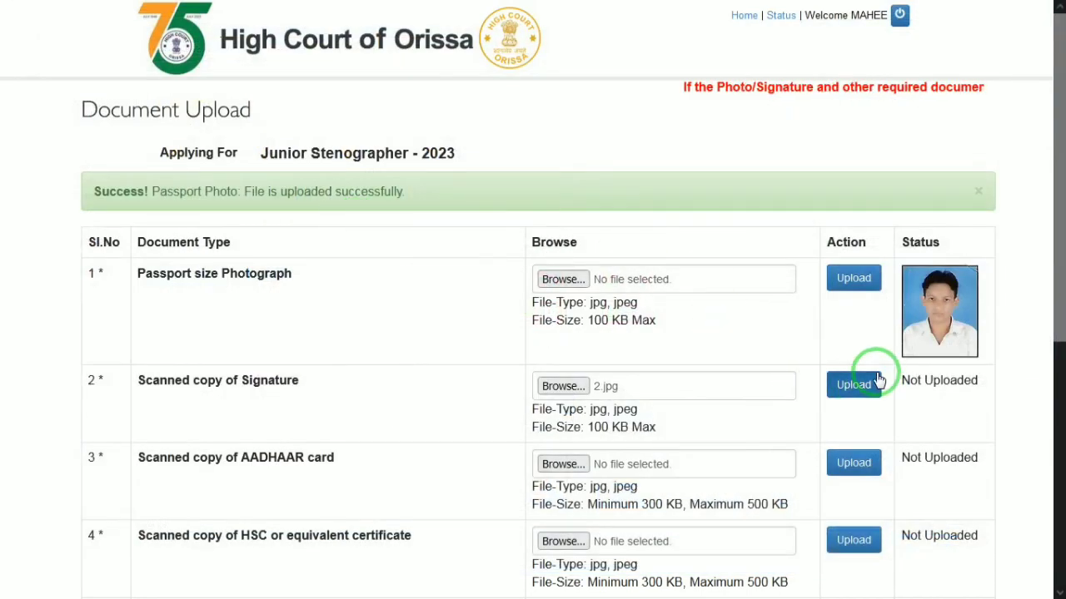
Attach aadhar card.jpg to the AADHAAR card row.
drag(1059, 185, 1059, 267)
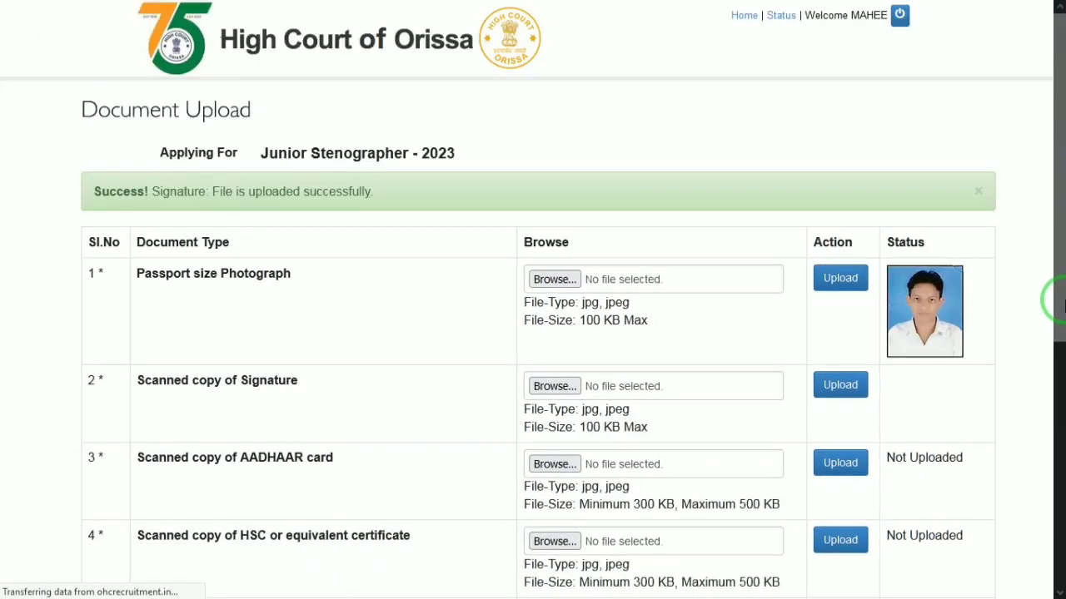
scroll(1056, 255, down, 2)
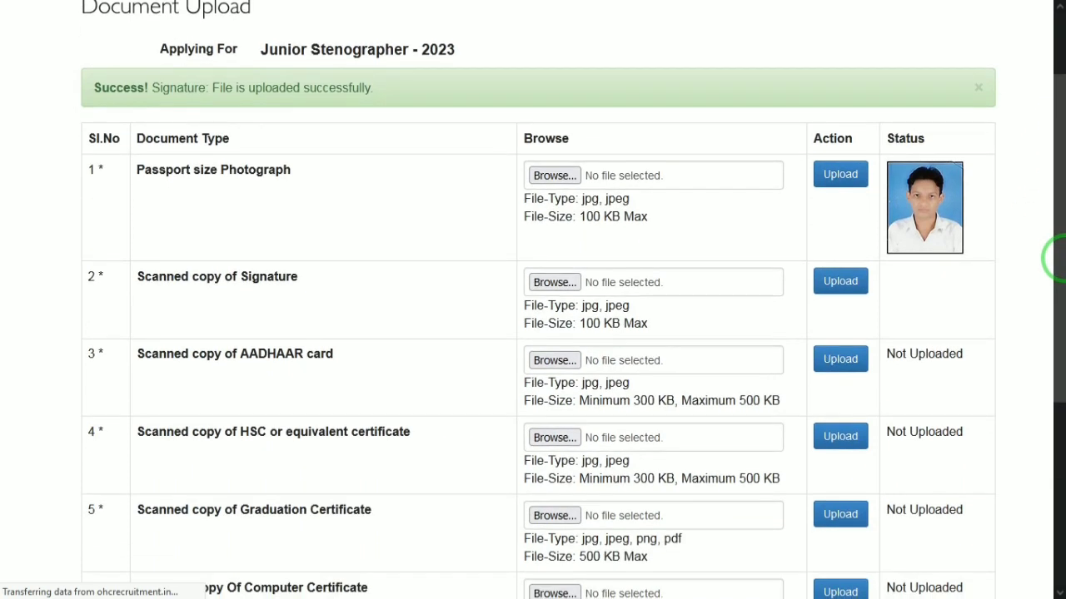
scroll(1056, 254, down, 1)
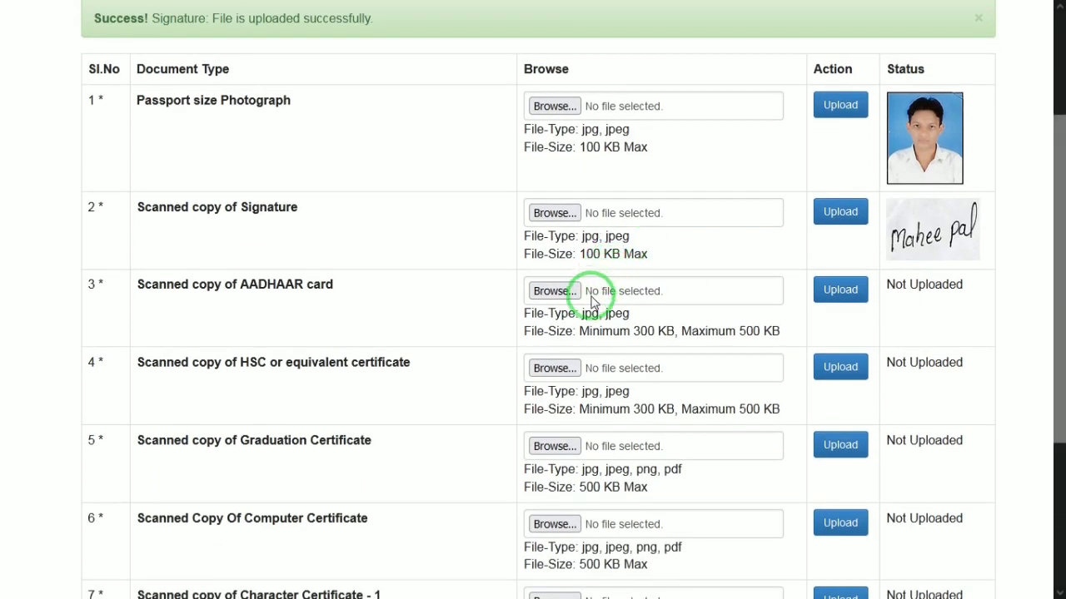
click(572, 293)
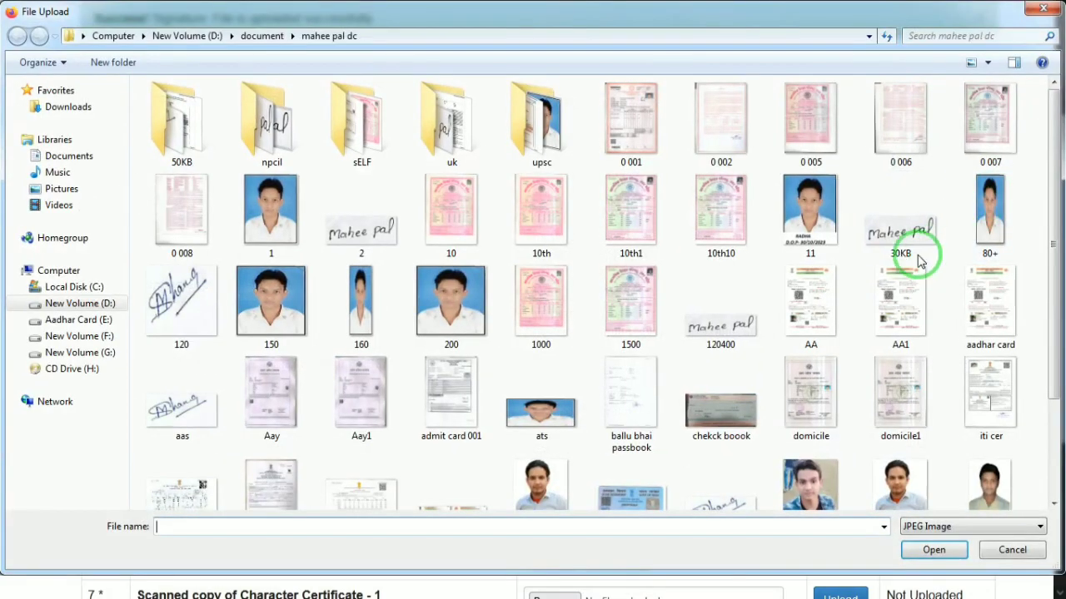
double_click(989, 304)
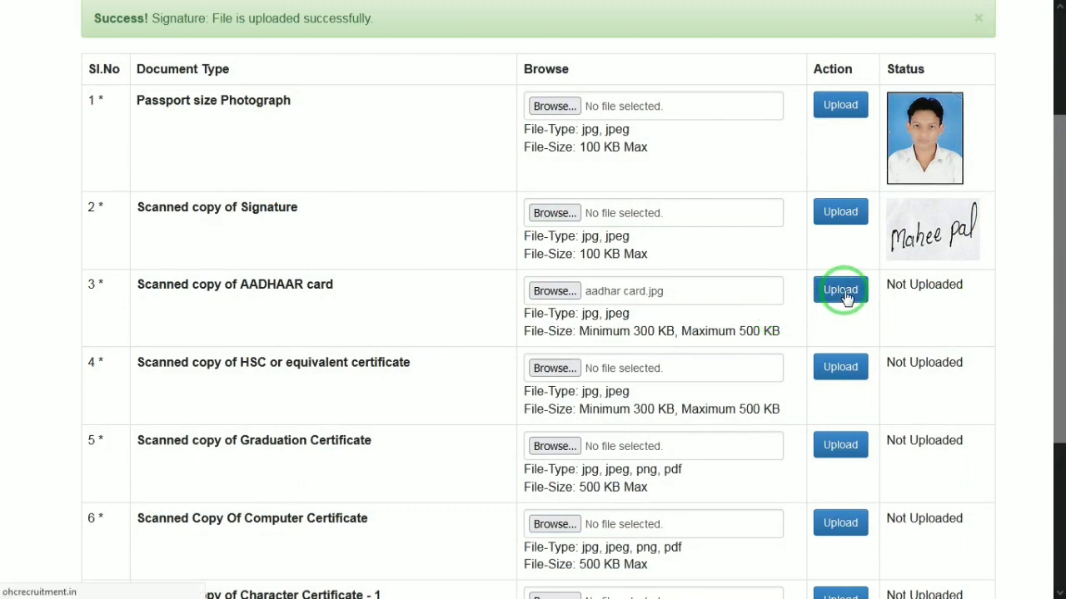
After the undersized AADHAAR file is rejected, upload 10th.jpg for that row instead.
click(843, 296)
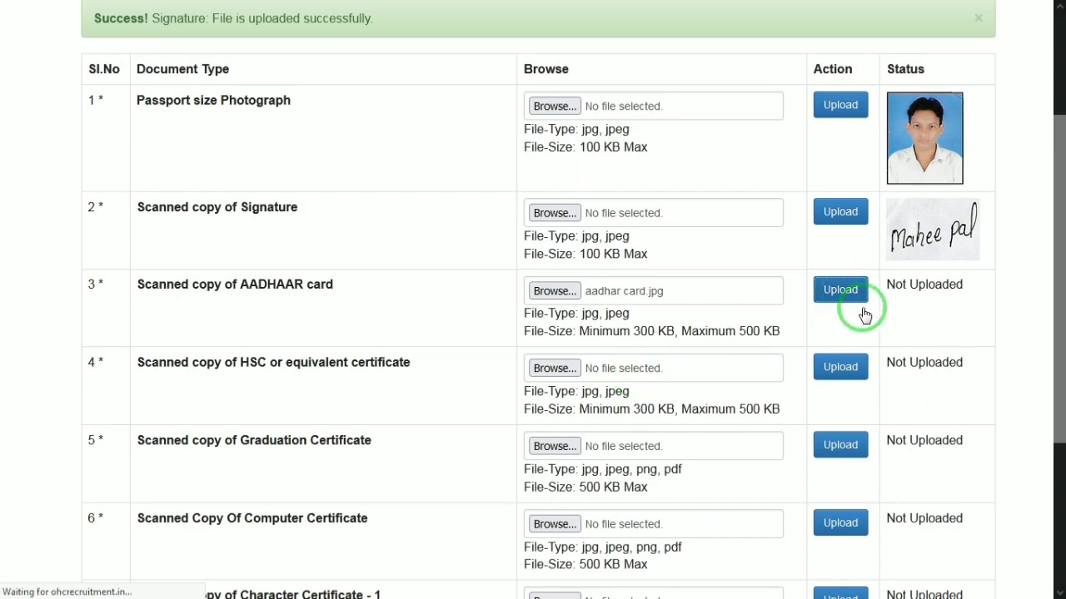
scroll(1047, 292, down, 1)
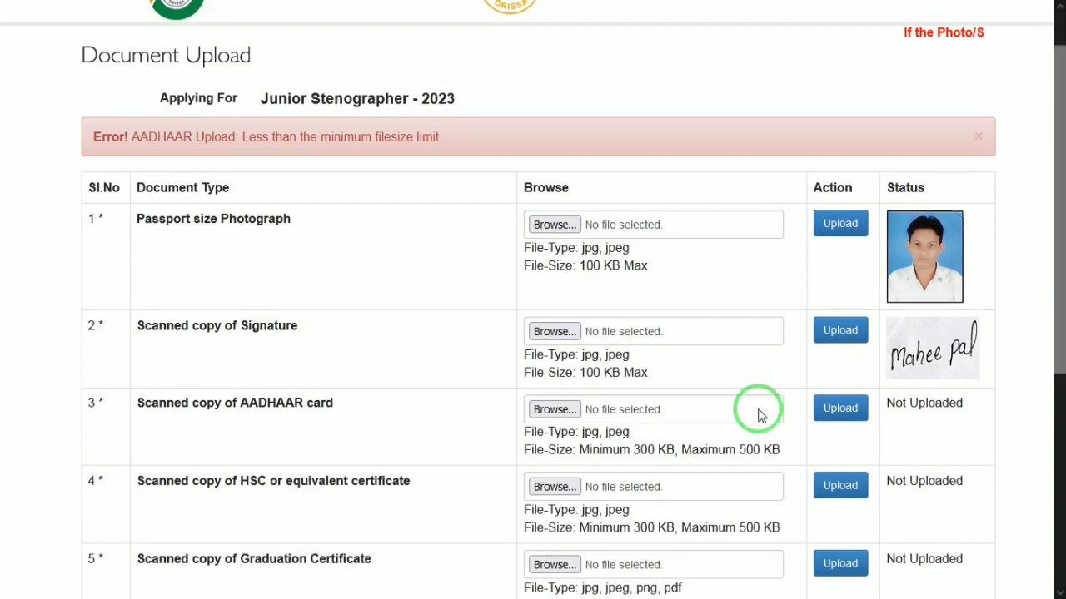
click(608, 417)
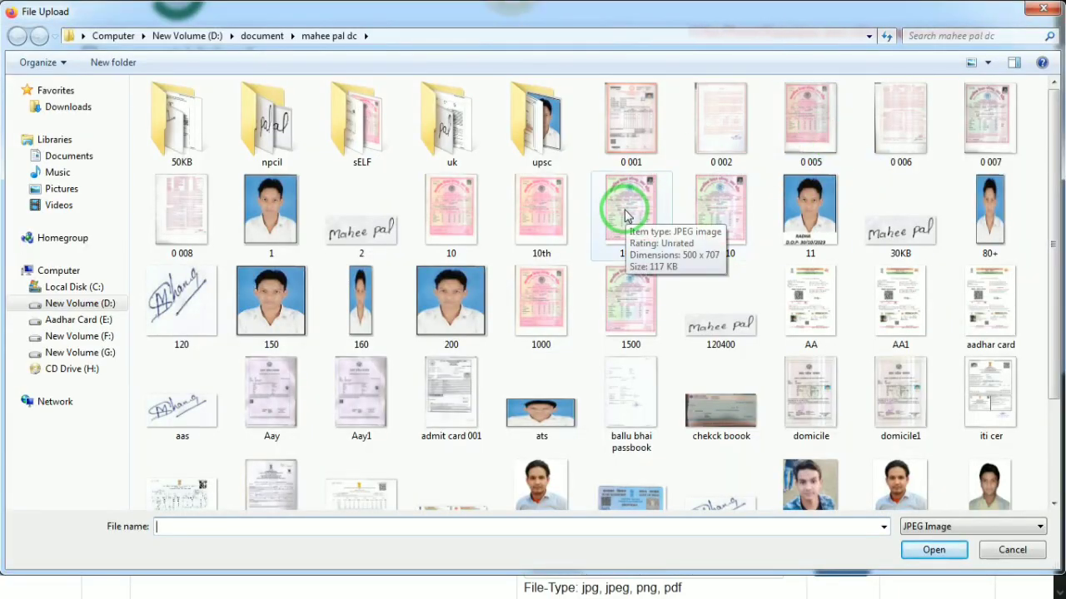
double_click(530, 230)
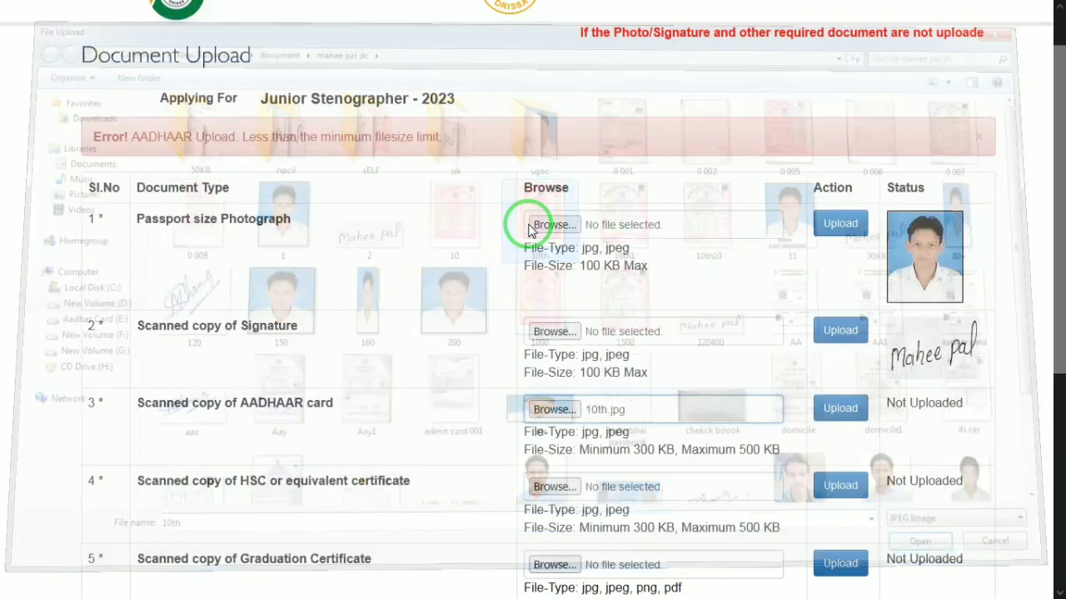
click(836, 405)
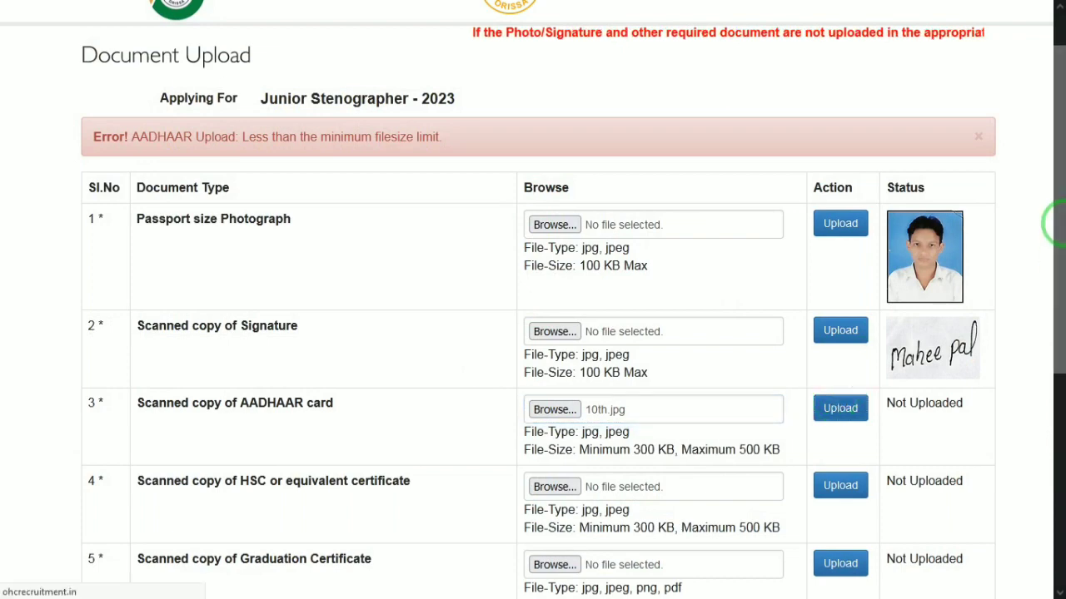
drag(1058, 229, 1058, 355)
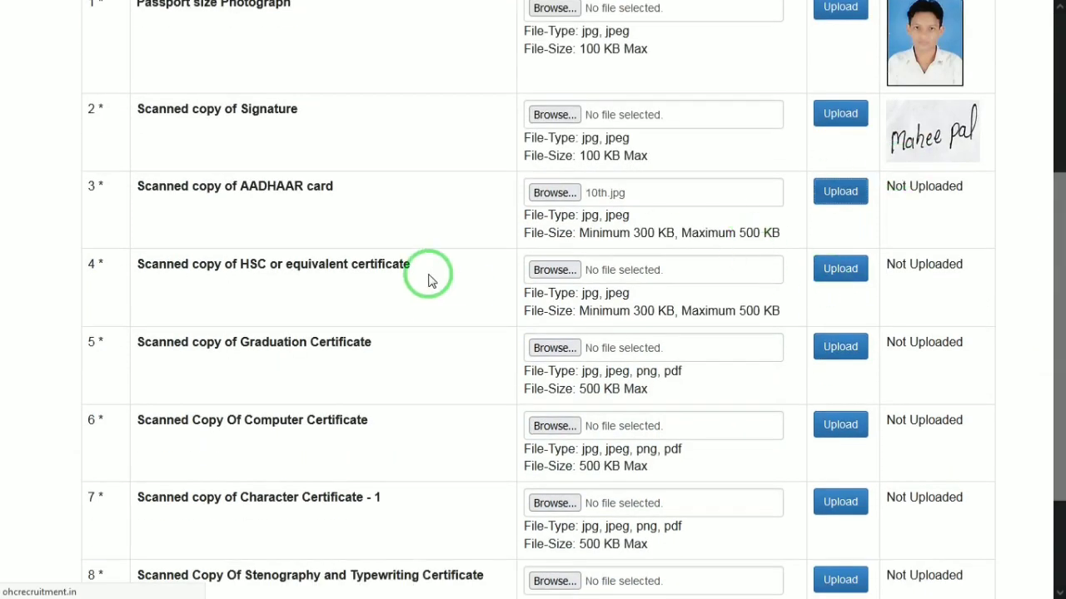
drag(275, 272, 352, 300)
drag(263, 263, 439, 252)
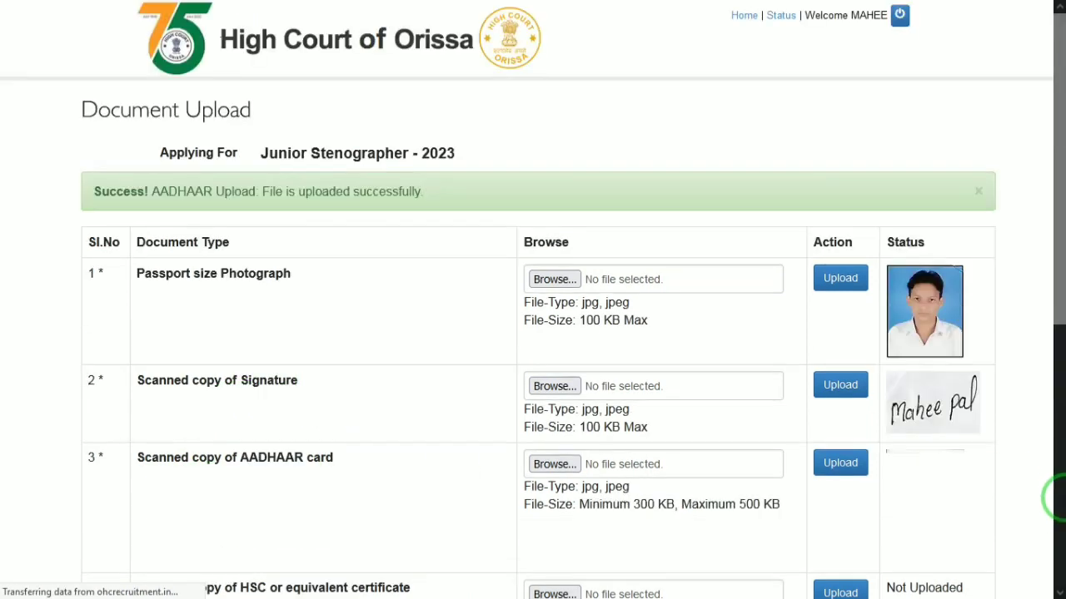
scroll(1061, 504, down, 5)
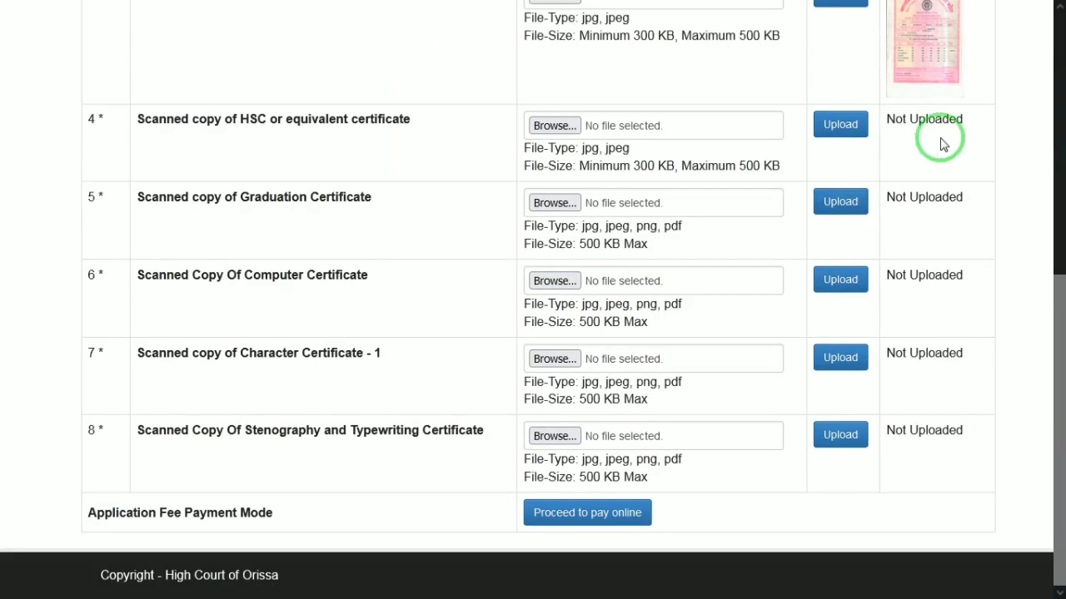
Select 10th.jpg for the HSC or equivalent certificate row and submit it for upload.
click(593, 124)
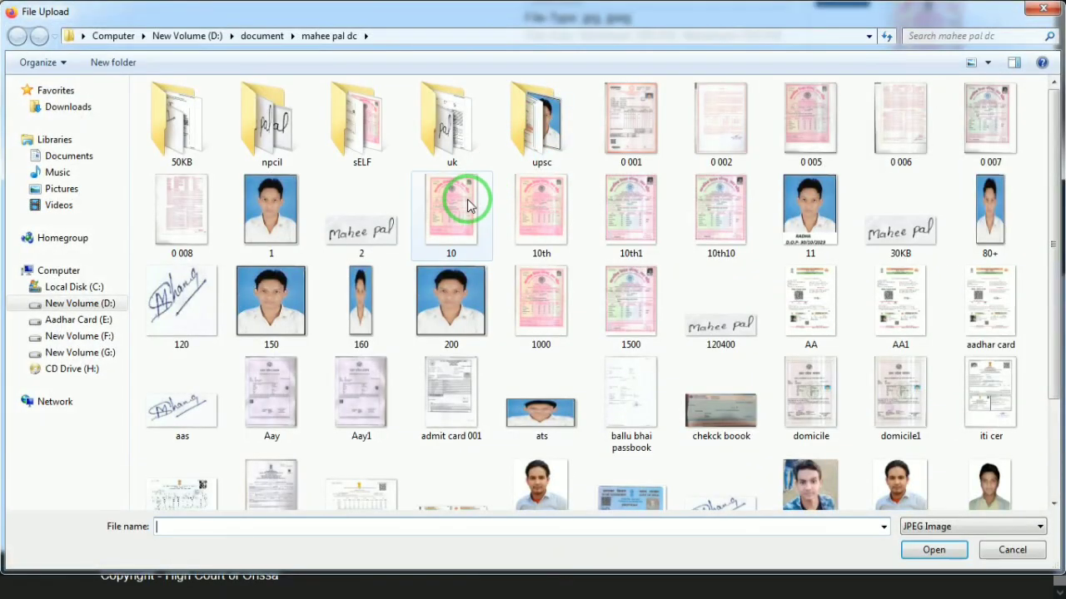
double_click(451, 233)
click(592, 202)
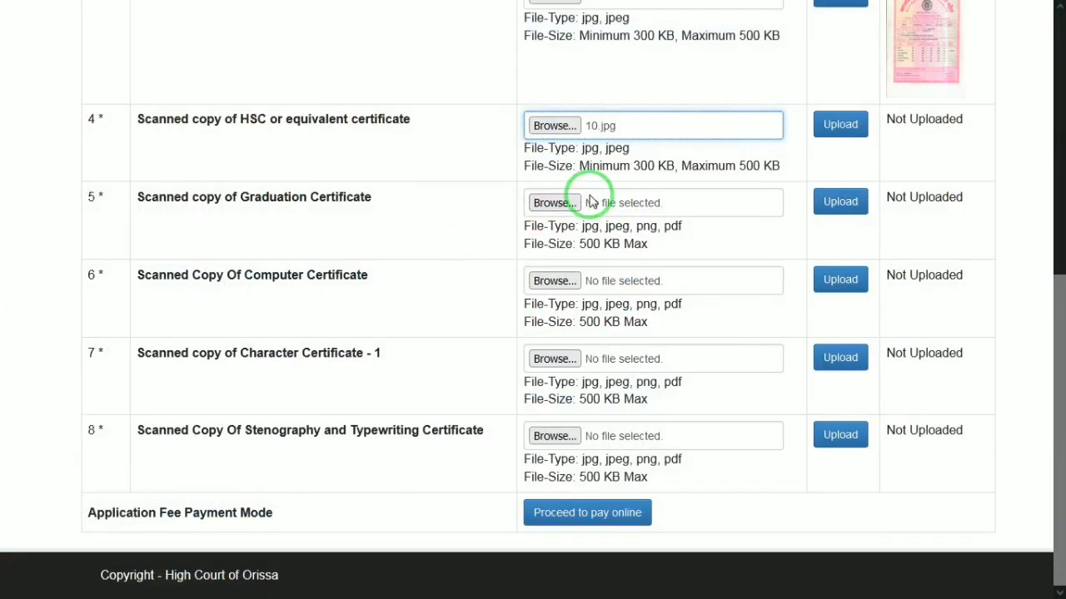
click(563, 125)
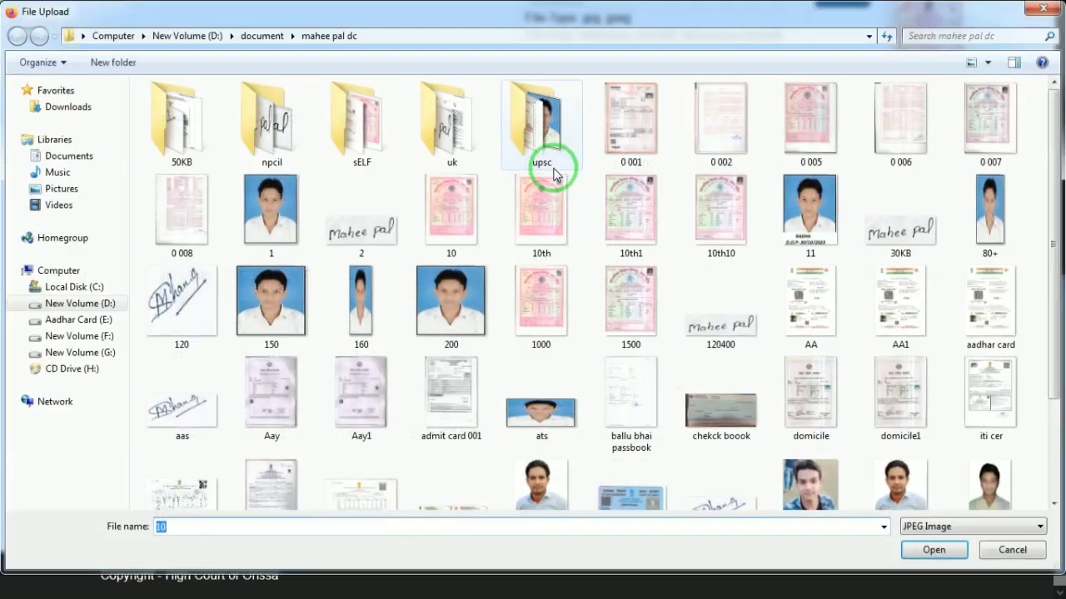
double_click(542, 222)
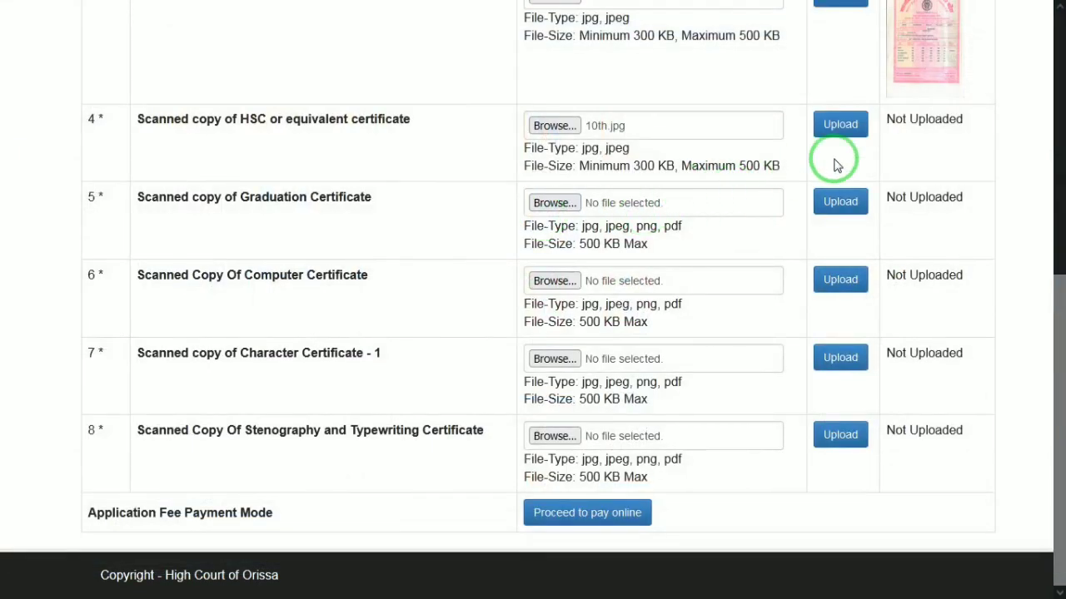
click(841, 126)
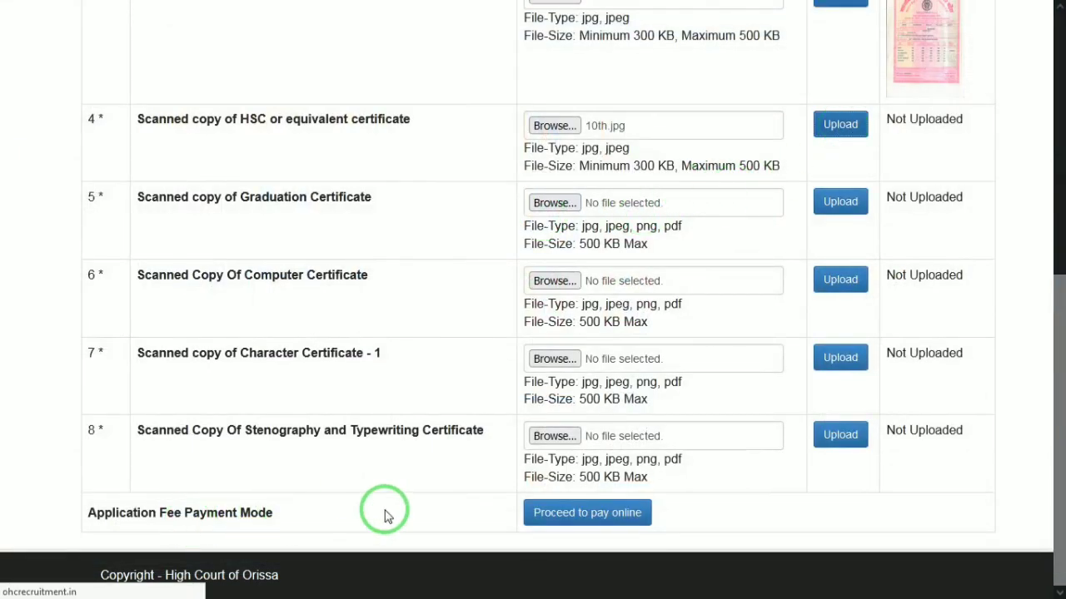
Proceed to online payment and confirm the ₹500 fee details to open the PayU gateway.
click(626, 523)
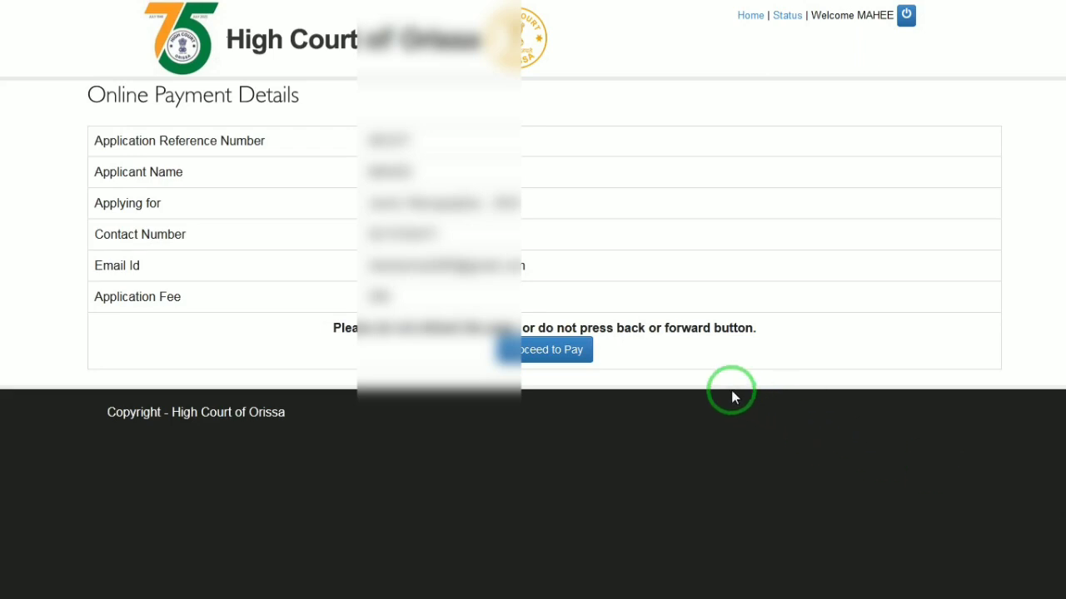
click(543, 351)
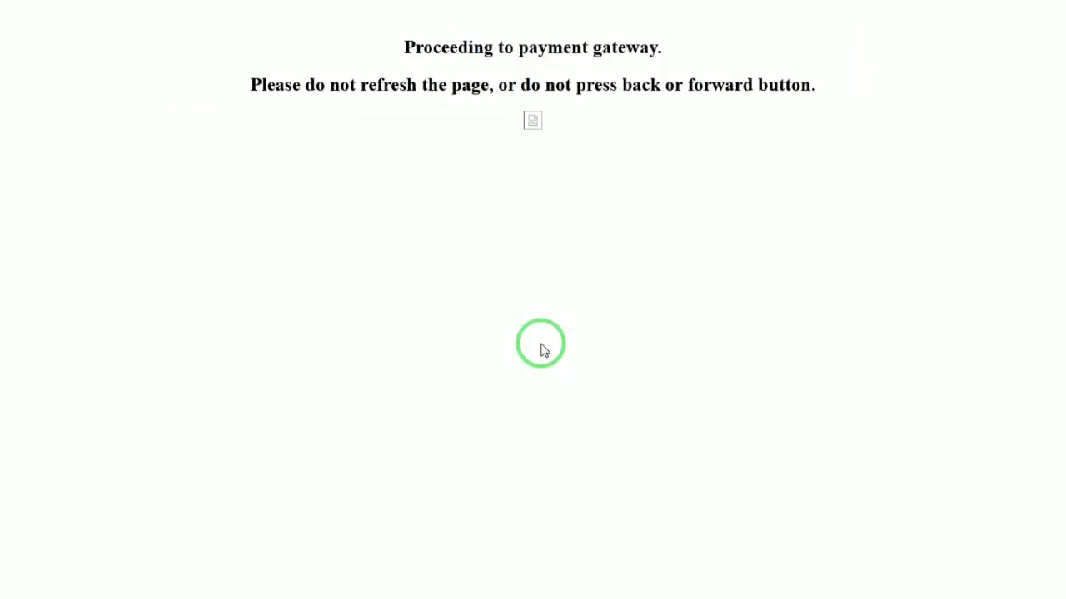